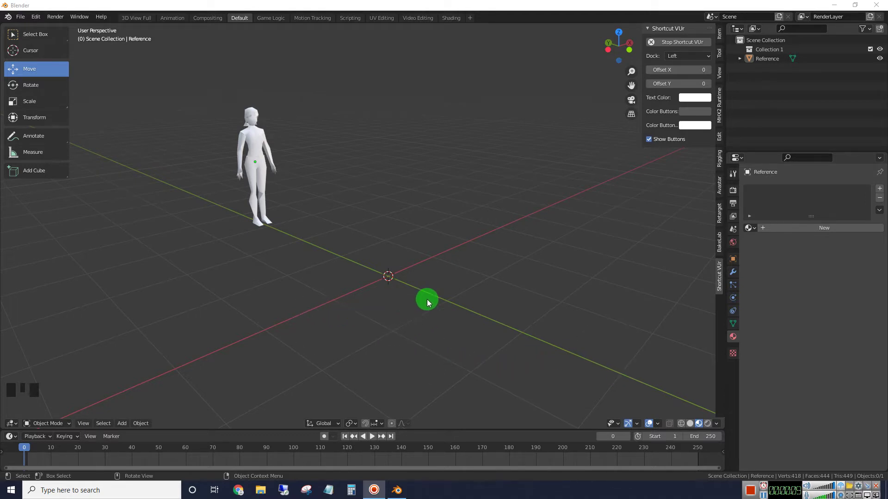
Step: Switch the viewport to Top Orthographic, then pan and zoom to frame the Reference figure
{"action": "scroll", "coordinate": [426, 302], "scroll_direction": "down", "scroll_amount": 1}
{"action": "scroll", "coordinate": [426, 301], "scroll_direction": "up", "scroll_amount": 1}
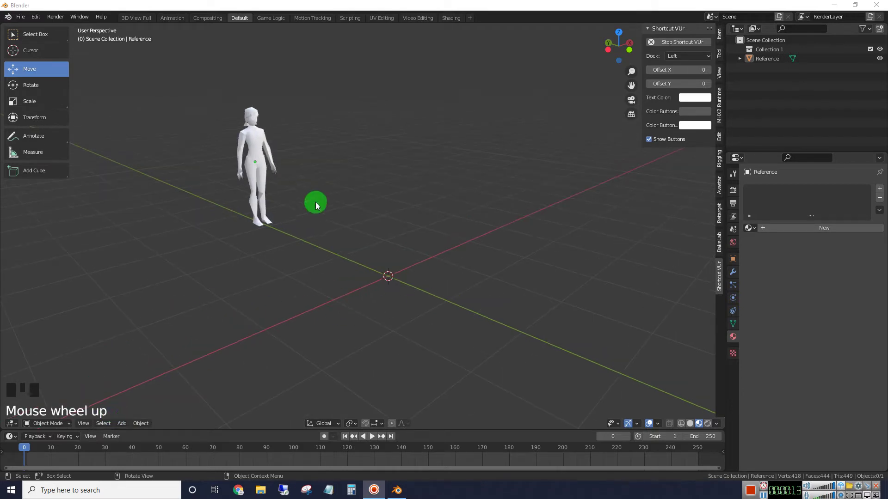
{"action": "left_click", "coordinate": [619, 31]}
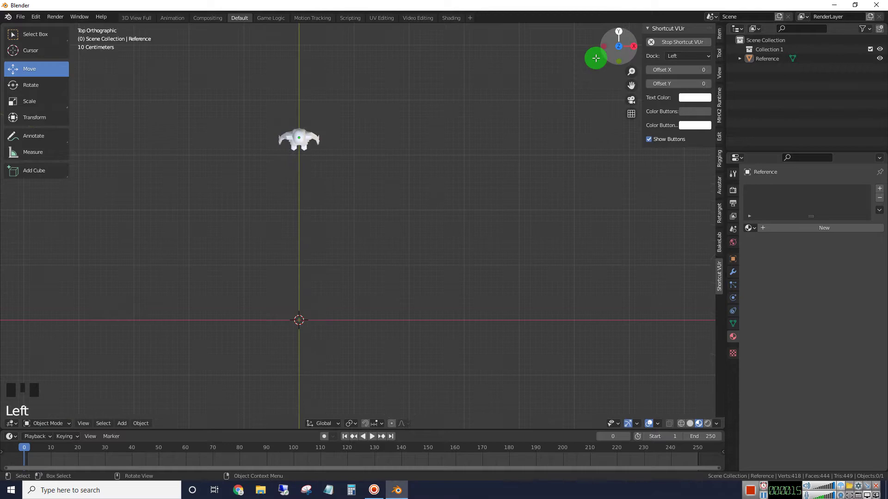
{"action": "left_click_drag", "start_coordinate": [630, 84], "coordinate": [701, 392]}
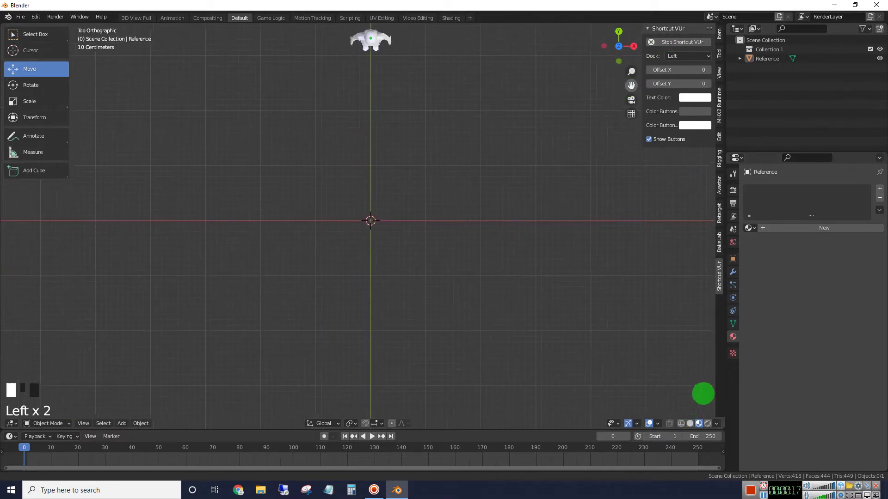
{"action": "scroll", "coordinate": [476, 245], "scroll_direction": "up", "scroll_amount": 1}
{"action": "scroll", "coordinate": [475, 245], "scroll_direction": "down", "scroll_amount": 2}
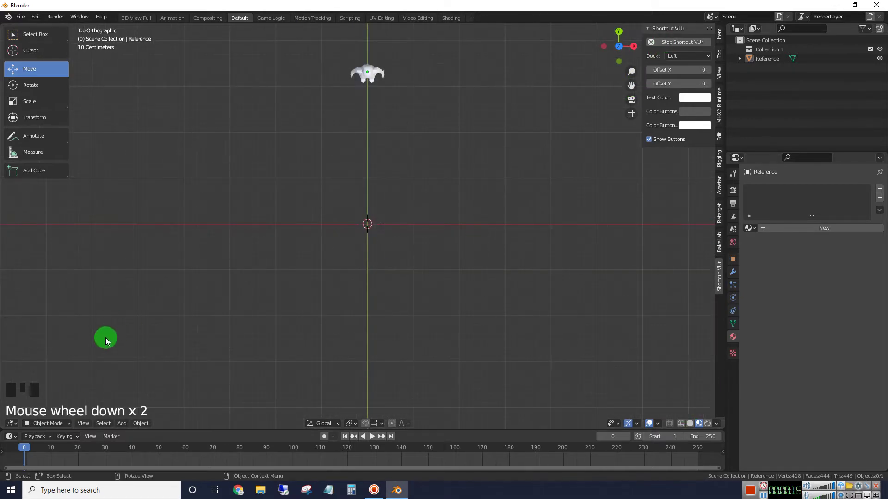
Step: Add !!images.jpg from Textures > Guitar Textures as a reference image Empty
{"action": "left_click", "coordinate": [121, 424]}
{"action": "mouse_move", "coordinate": [134, 312]}
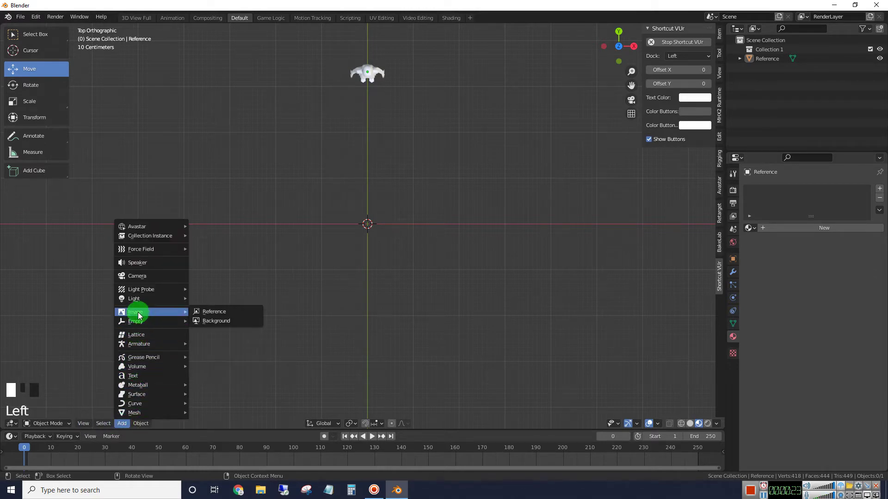
{"action": "left_click", "coordinate": [204, 312]}
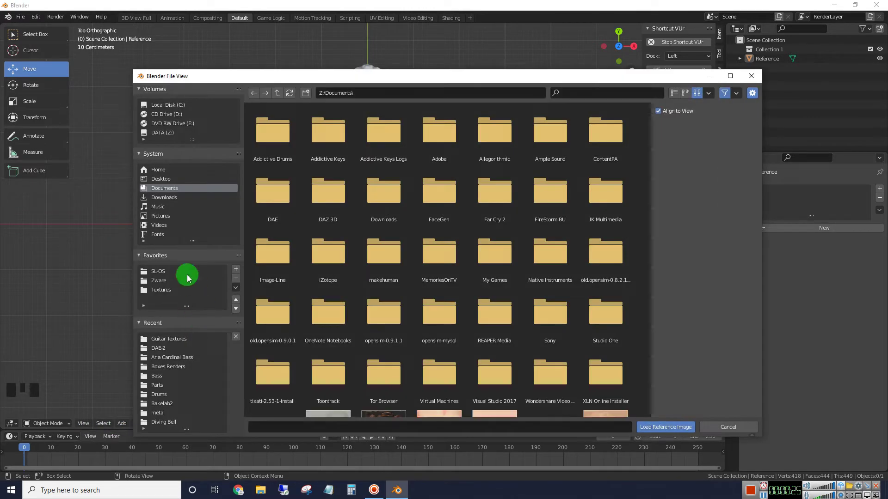
{"action": "left_click", "coordinate": [161, 290]}
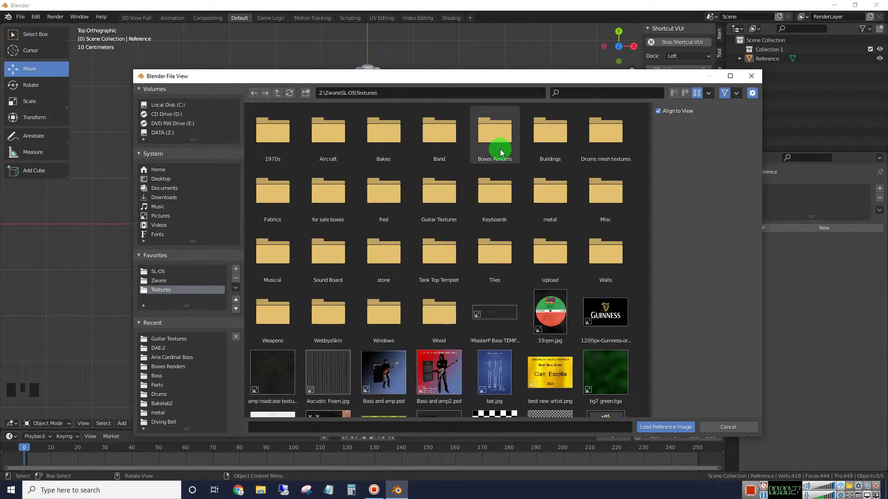
{"action": "double_click", "coordinate": [435, 199]}
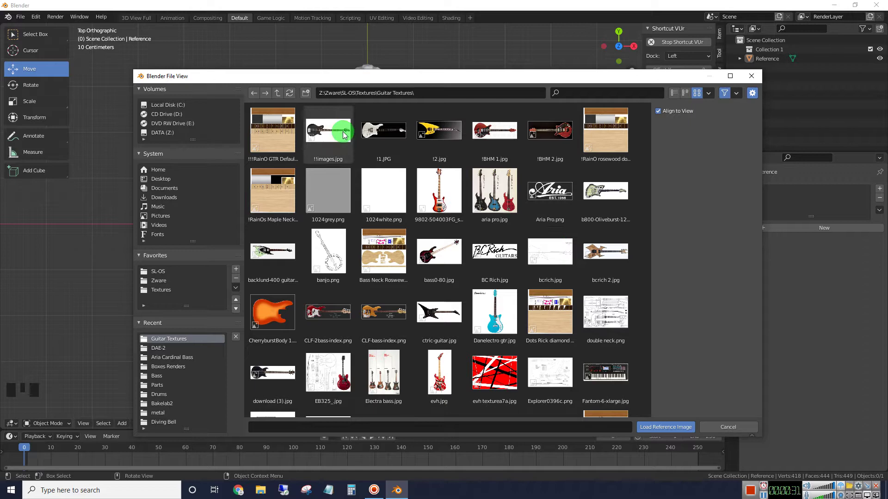
{"action": "left_click", "coordinate": [339, 132]}
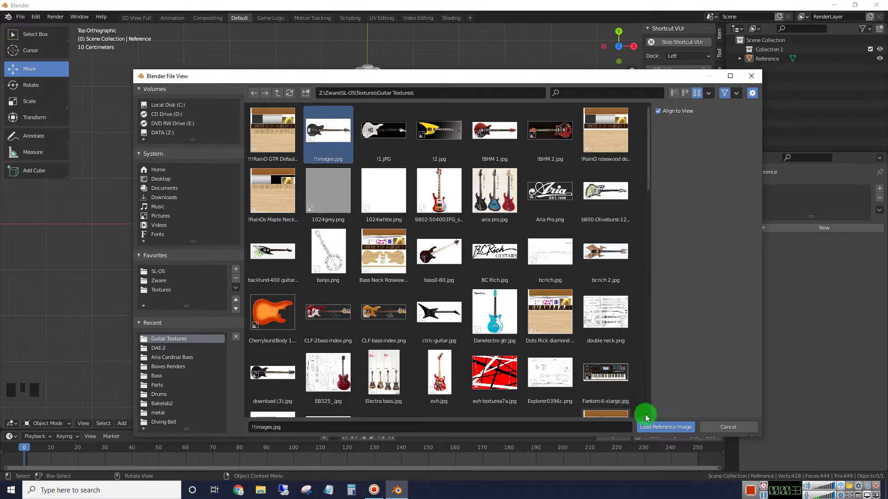
{"action": "left_click", "coordinate": [654, 428]}
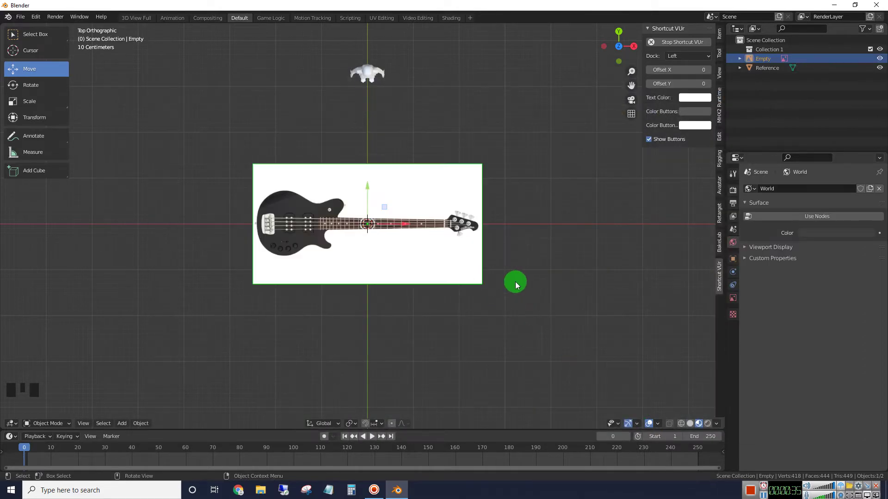
Step: Raise the bass guitar reference image along the Z axis, orbiting to check its placement
{"action": "middle_click_drag", "start_coordinate": [515, 283], "coordinate": [549, 173]}
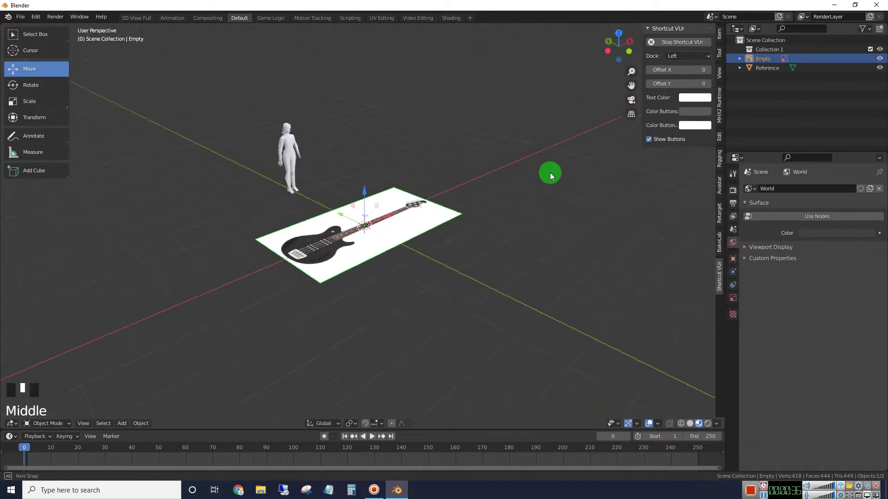
{"action": "left_click", "coordinate": [364, 191]}
{"action": "left_click_drag", "start_coordinate": [364, 191], "coordinate": [362, 97]}
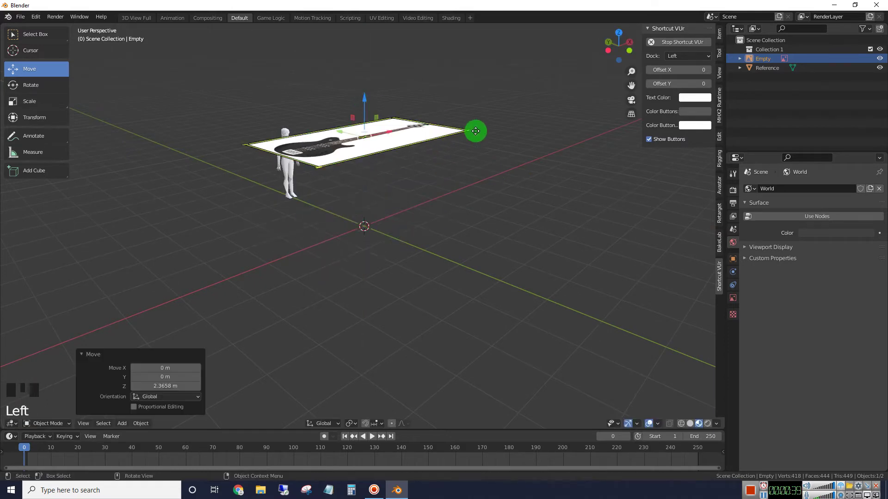
{"action": "middle_click_drag", "start_coordinate": [476, 131], "coordinate": [433, 187]}
{"action": "left_click", "coordinate": [419, 181]}
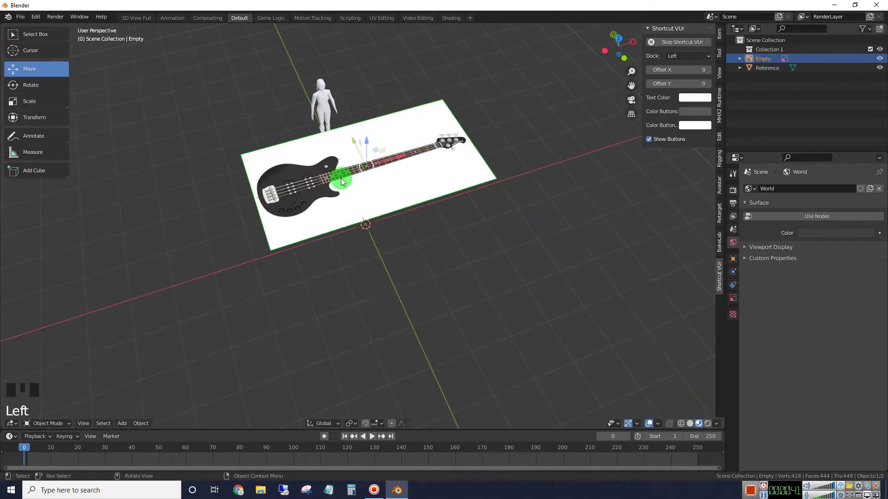
{"action": "left_click", "coordinate": [539, 185]}
Step: Enable opacity on the guitar reference image and lower it below 0.320
{"action": "left_click", "coordinate": [732, 299]}
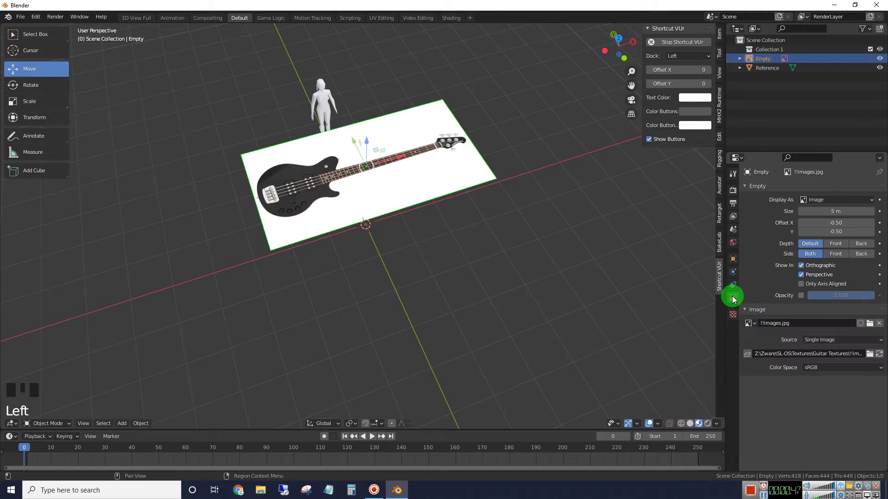
{"action": "left_click", "coordinate": [801, 296]}
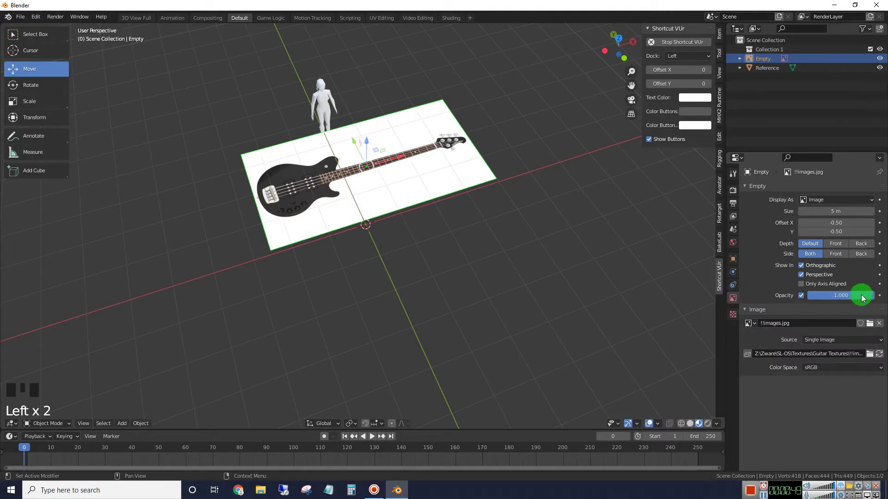
{"action": "left_click_drag", "start_coordinate": [862, 295], "coordinate": [809, 295]}
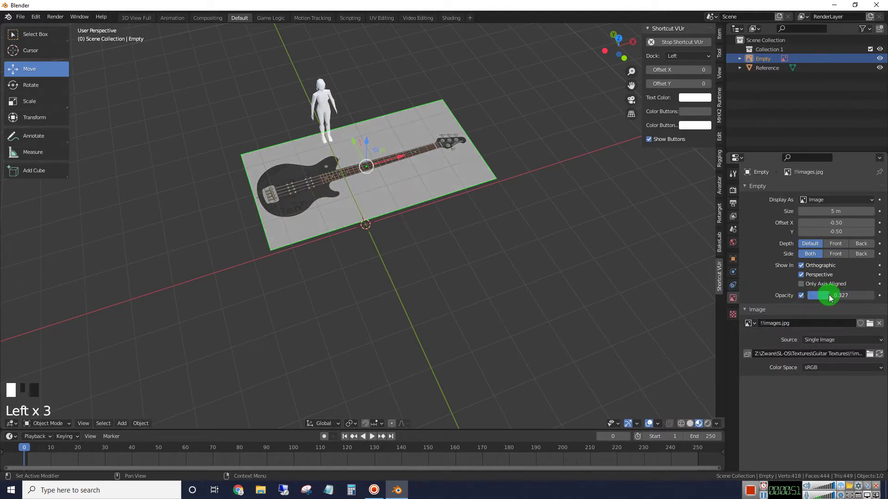
Step: View the image from Top Orthographic and fade it further to 0.177 opacity
{"action": "left_click", "coordinate": [618, 39]}
{"action": "scroll", "coordinate": [510, 226], "scroll_direction": "up", "scroll_amount": 5}
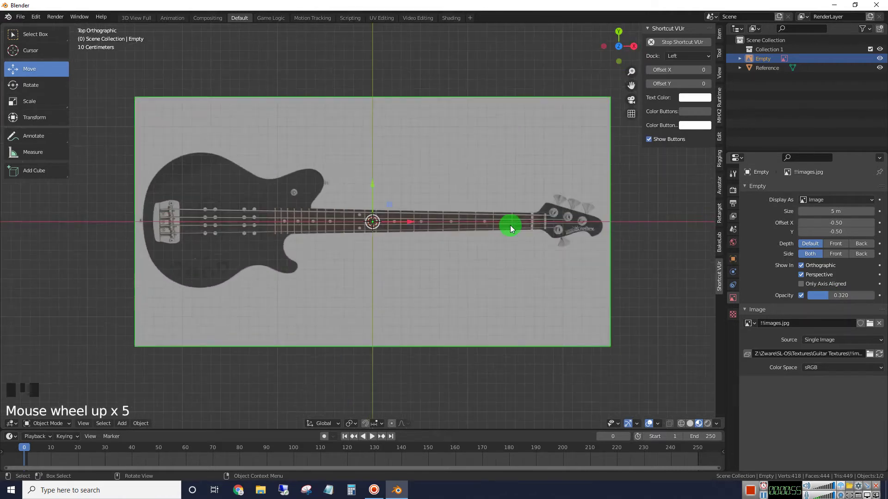
{"action": "left_click", "coordinate": [825, 300]}
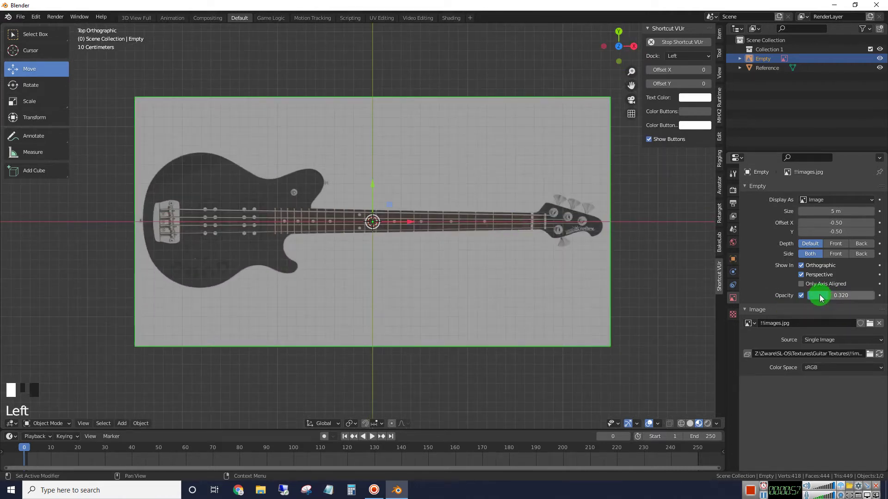
{"action": "left_click_drag", "start_coordinate": [827, 298], "coordinate": [815, 294]}
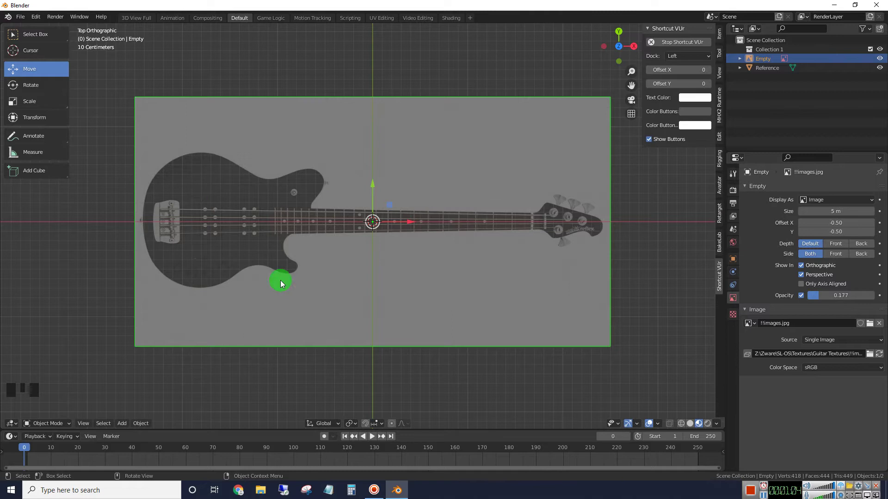
{"action": "left_click_drag", "start_coordinate": [631, 86], "coordinate": [714, 84]}
{"action": "scroll", "coordinate": [522, 162], "scroll_direction": "down", "scroll_amount": 2}
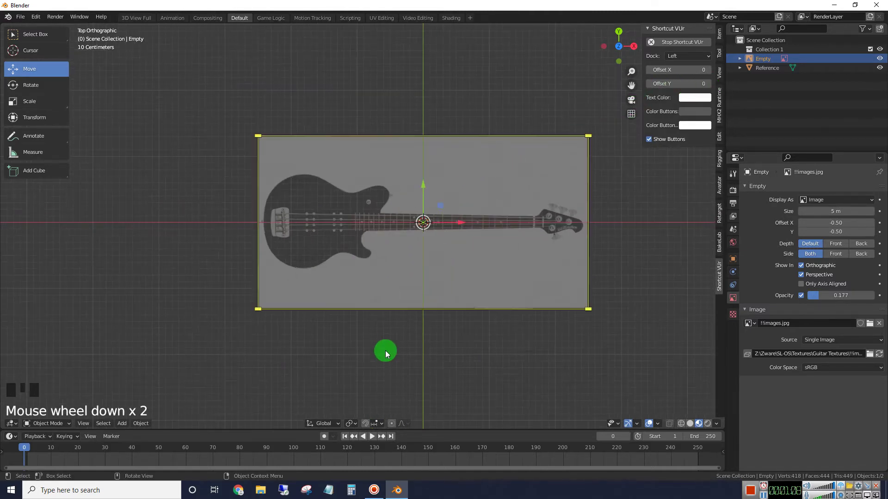
Step: Deselect the reference image and add a 2 m Plane mesh at the origin
{"action": "left_click", "coordinate": [278, 394]}
{"action": "left_click", "coordinate": [123, 423]}
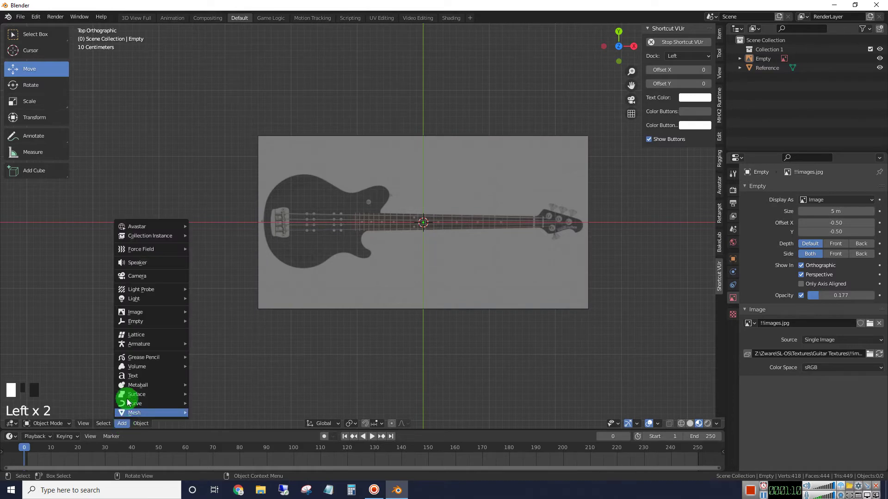
{"action": "mouse_move", "coordinate": [157, 412]}
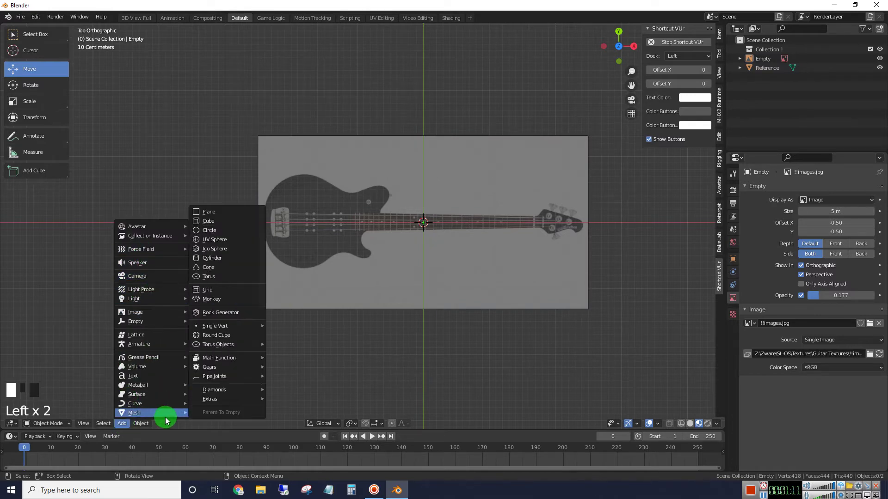
{"action": "left_click", "coordinate": [223, 213]}
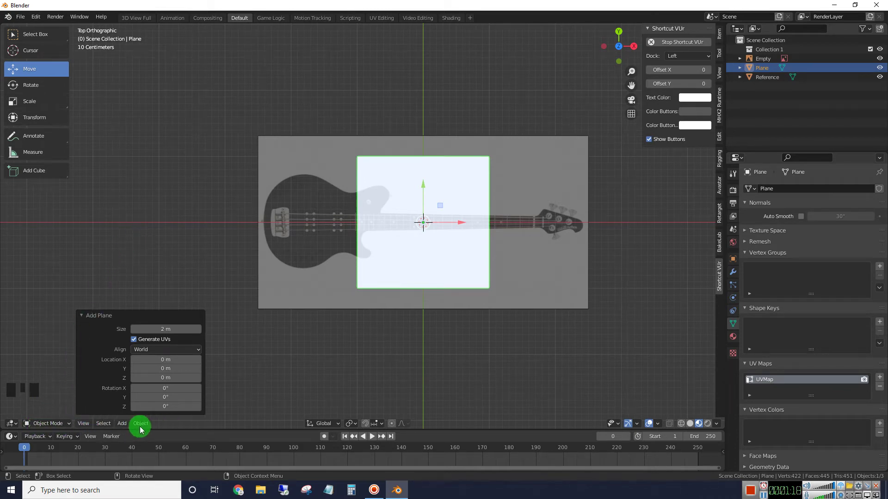
Step: Enter Edit Mode and merge the plane's four vertices At Center into one
{"action": "left_click", "coordinate": [60, 423]}
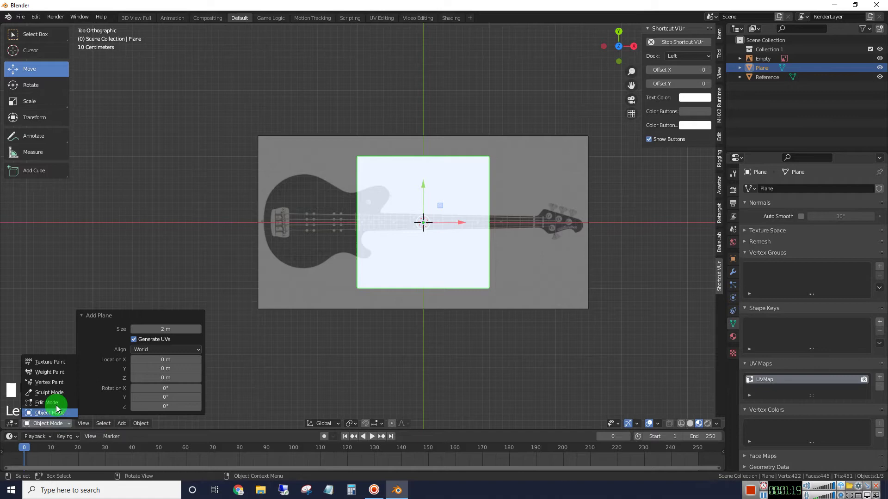
{"action": "left_click", "coordinate": [58, 403]}
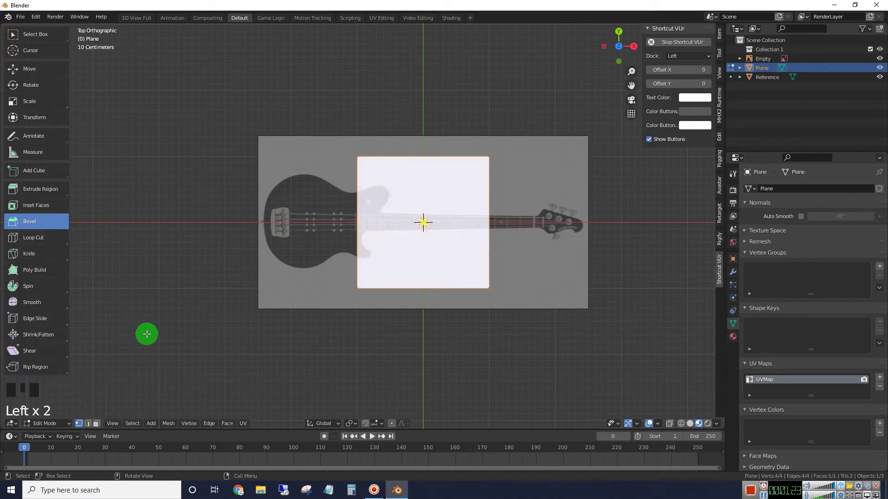
{"action": "key", "text": "m"}
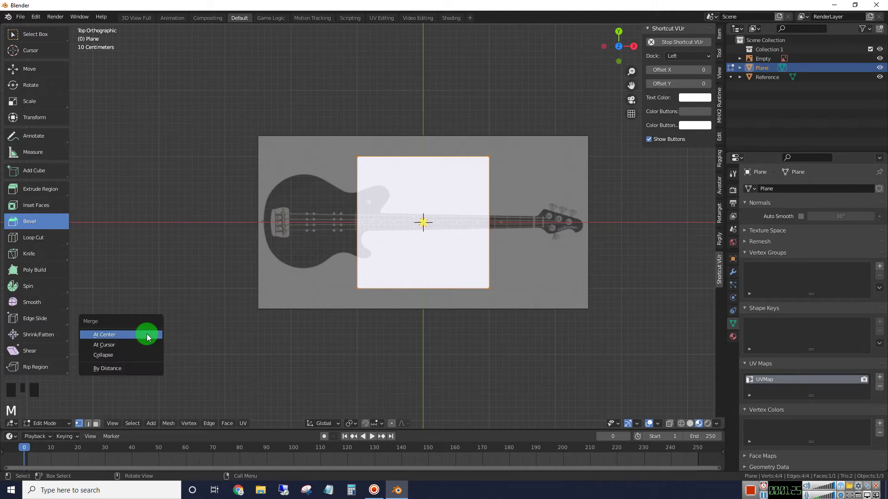
{"action": "left_click", "coordinate": [147, 337]}
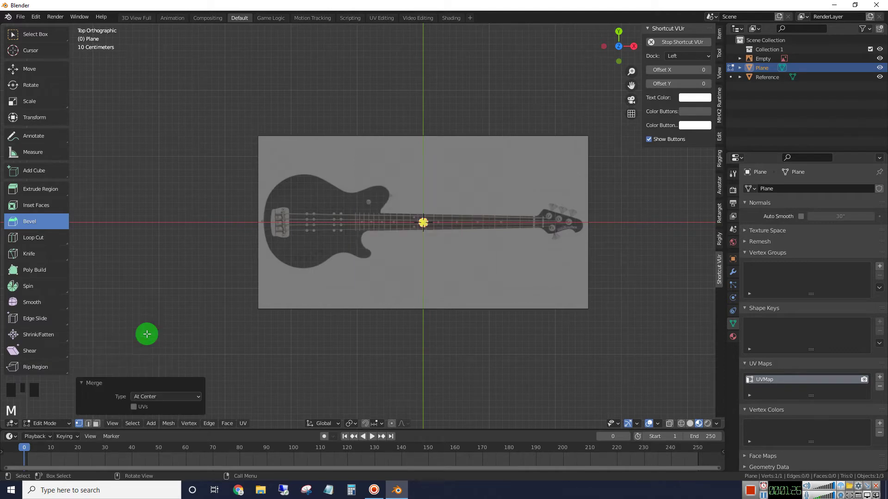
Step: Merge to one vertex and move it to the body's tail edge (-2.4141 m X, 0.013506 m Y)
{"action": "left_click", "coordinate": [40, 32]}
{"action": "scroll", "coordinate": [463, 279], "scroll_direction": "up", "scroll_amount": 4}
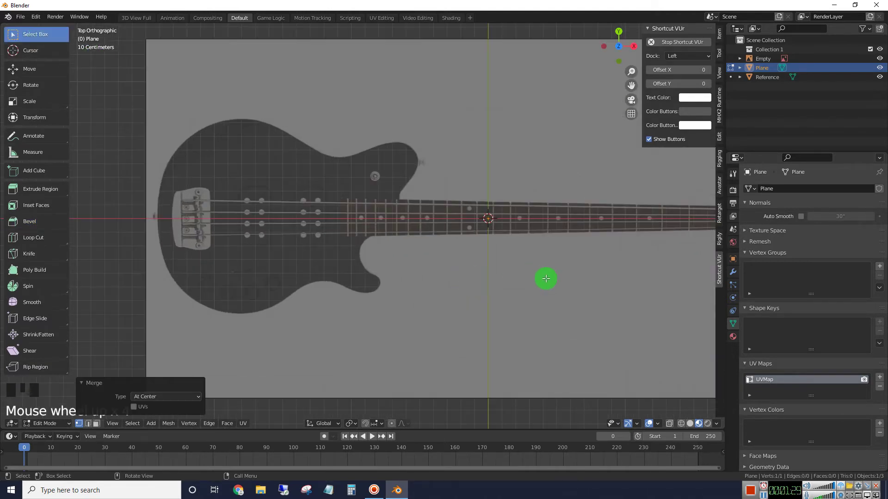
{"action": "key", "text": "g"}
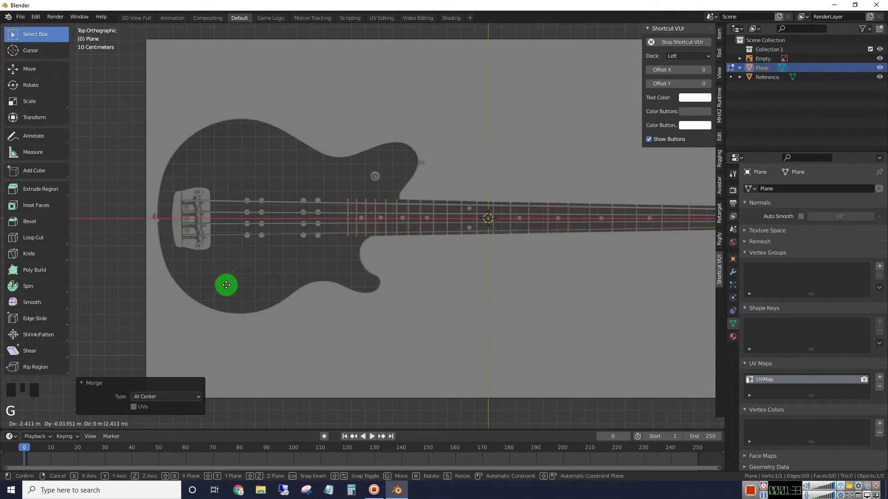
{"action": "left_click", "coordinate": [226, 283]}
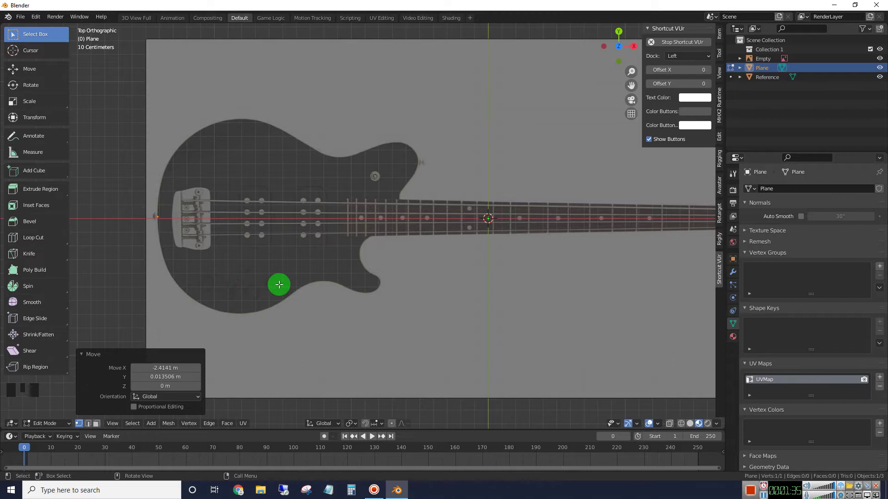
{"action": "left_click_drag", "start_coordinate": [632, 86], "coordinate": [686, 90]}
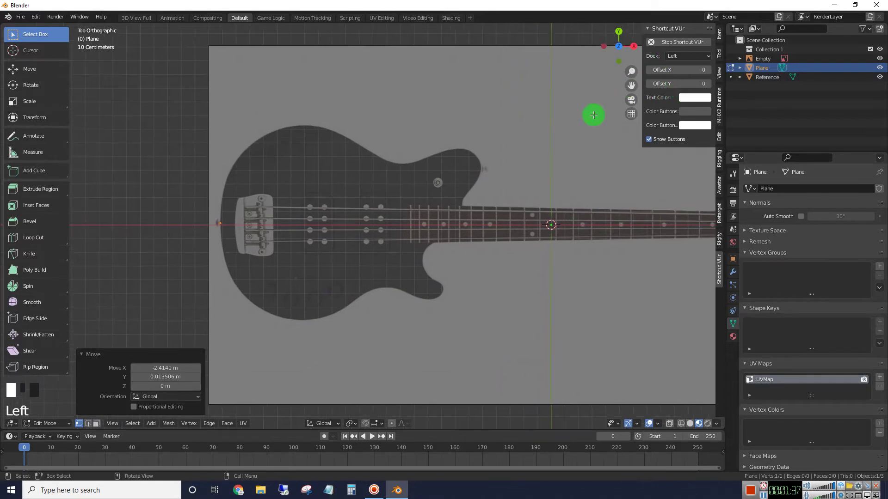
{"action": "scroll", "coordinate": [463, 171], "scroll_direction": "up", "scroll_amount": 2}
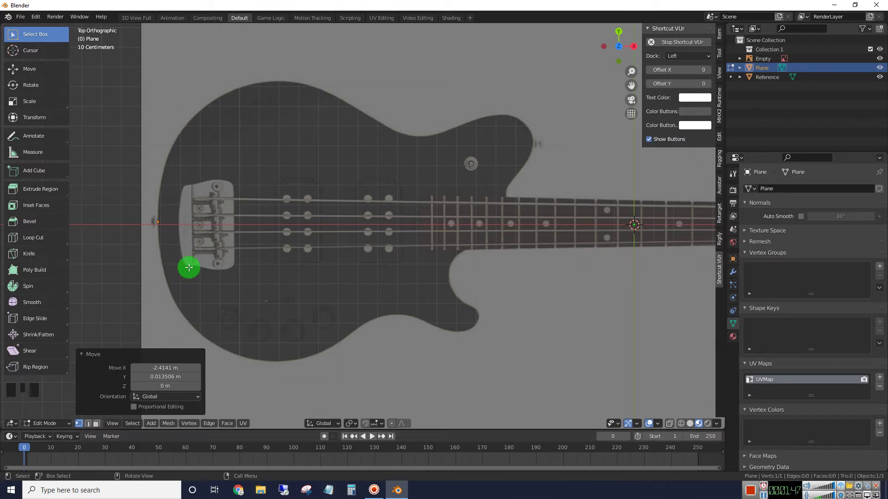
Step: Extrude six vertices up the body's left edge and around the upper-left curve to the shoulder
{"action": "key", "text": "e"}
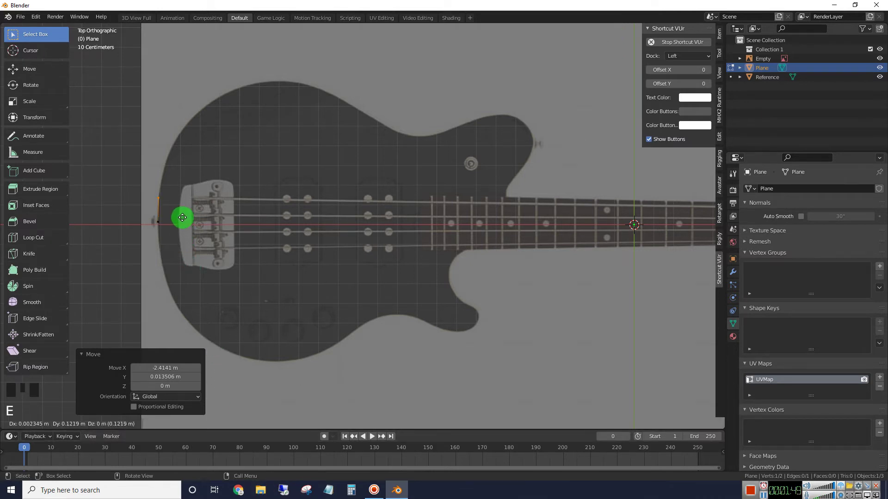
{"action": "left_click", "coordinate": [182, 218]}
{"action": "key", "text": "e"}
{"action": "left_click", "coordinate": [184, 192]}
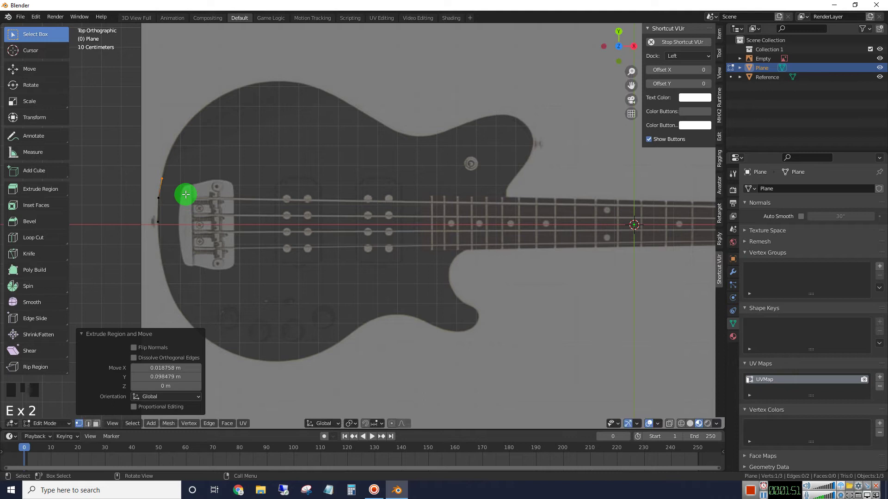
{"action": "key", "text": "e"}
{"action": "left_click", "coordinate": [192, 174]}
{"action": "key", "text": "e"}
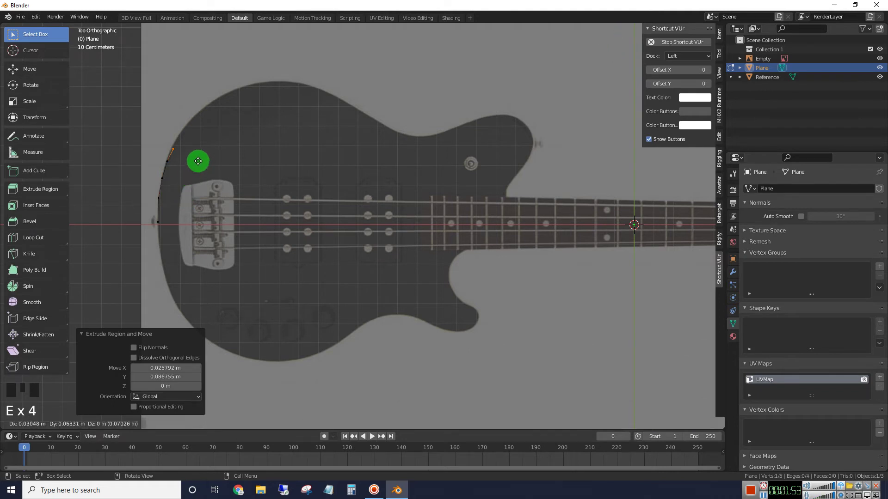
{"action": "left_click", "coordinate": [199, 158]}
{"action": "key", "text": "e"}
{"action": "left_click", "coordinate": [209, 139]}
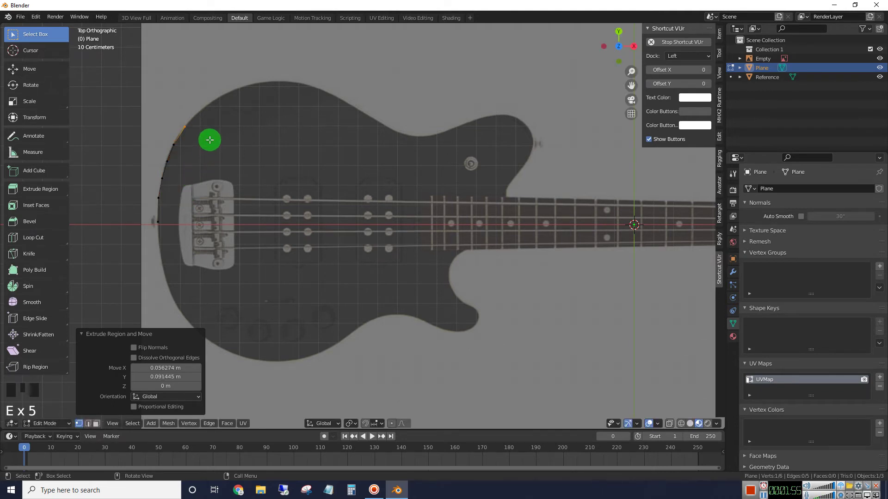
{"action": "key", "text": "e"}
{"action": "left_click", "coordinate": [222, 126]}
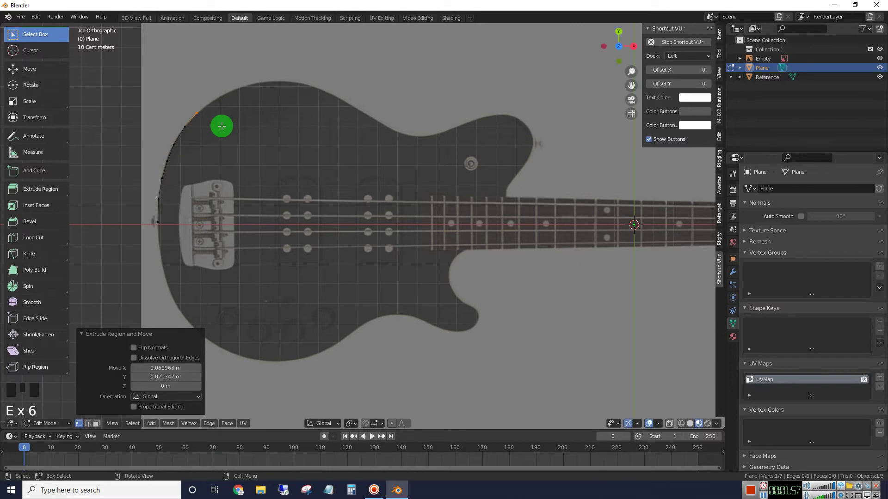
Step: Extrude six vertices along the body's top edge to where it dips
{"action": "key", "text": "e"}
{"action": "left_click", "coordinate": [231, 118]}
{"action": "key", "text": "e"}
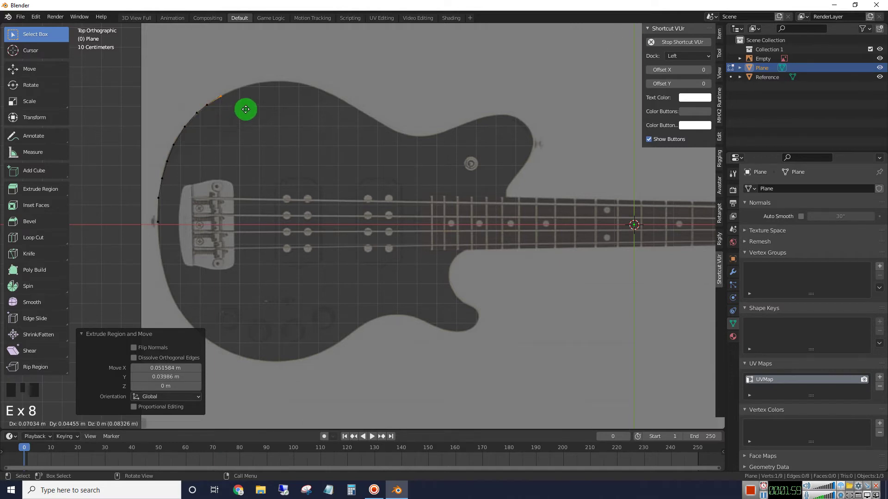
{"action": "left_click", "coordinate": [245, 109]}
{"action": "key", "text": "e"}
{"action": "left_click", "coordinate": [264, 98]}
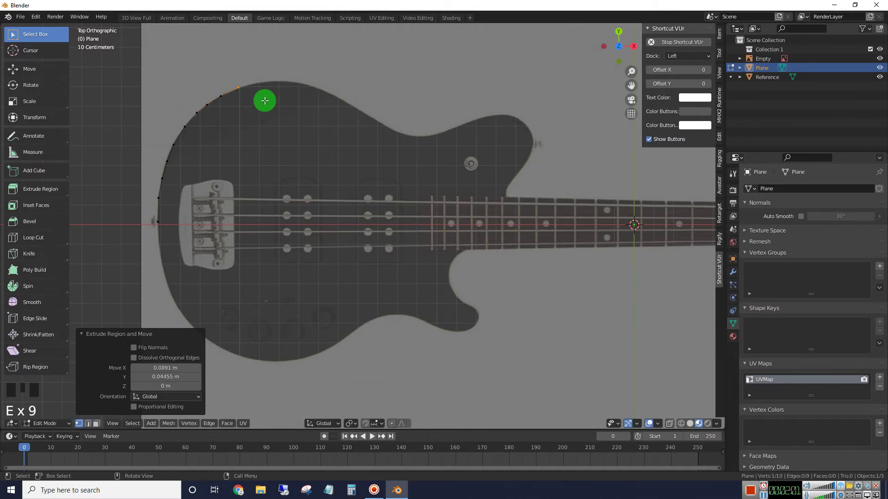
{"action": "key", "text": "e"}
{"action": "left_click", "coordinate": [284, 95]}
{"action": "key", "text": "e"}
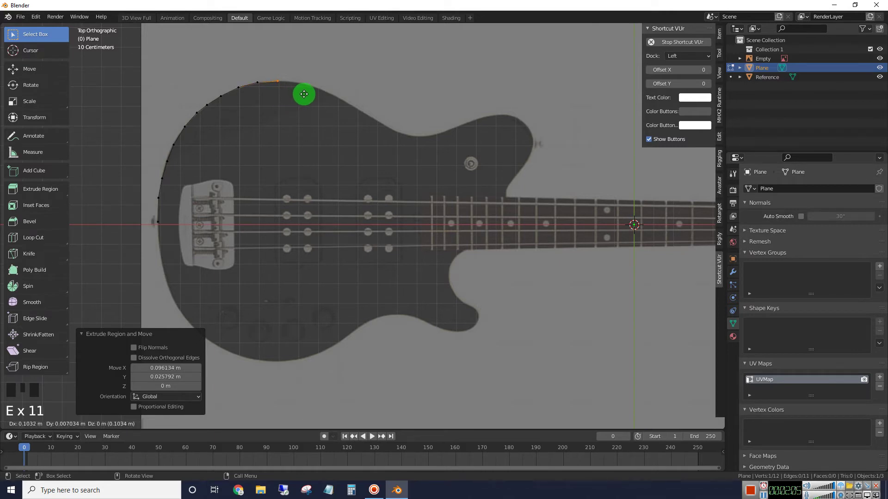
{"action": "left_click", "coordinate": [304, 94]}
{"action": "key", "text": "e"}
{"action": "left_click", "coordinate": [325, 95]}
Step: Extrude five vertices down through the waist curve to its lowest point
{"action": "key", "text": "e"}
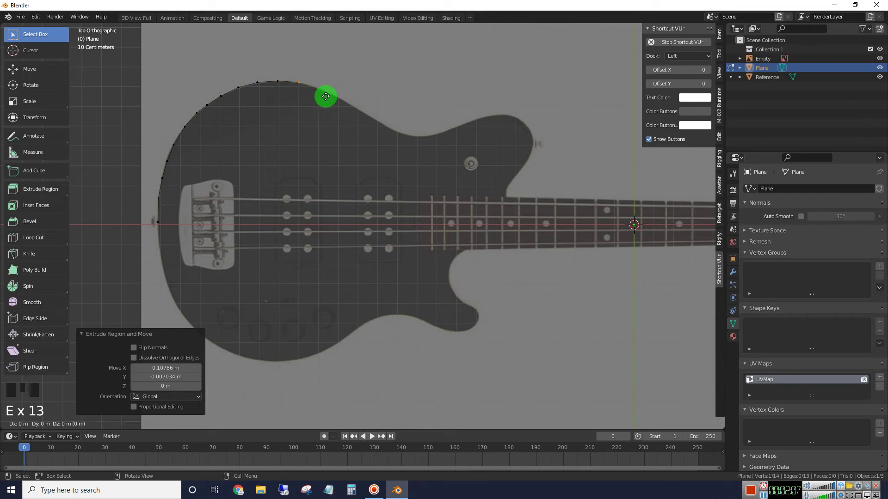
{"action": "left_click", "coordinate": [349, 104]}
{"action": "key", "text": "e"}
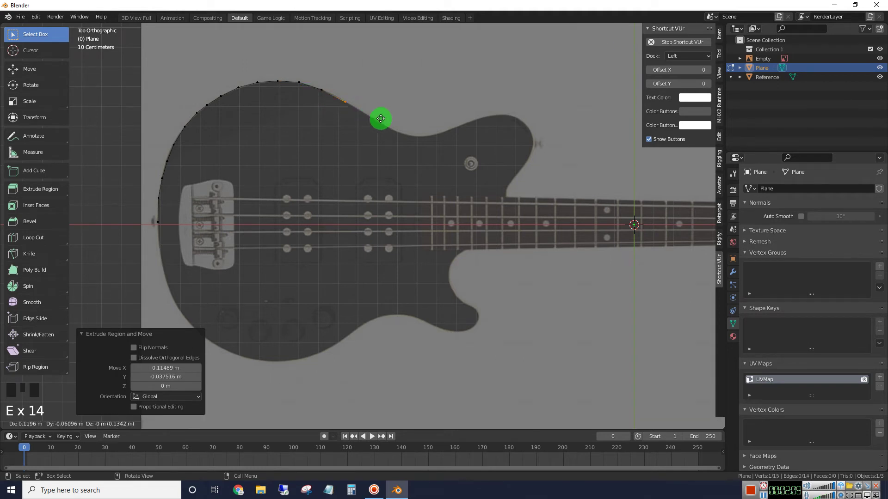
{"action": "left_click", "coordinate": [384, 122]}
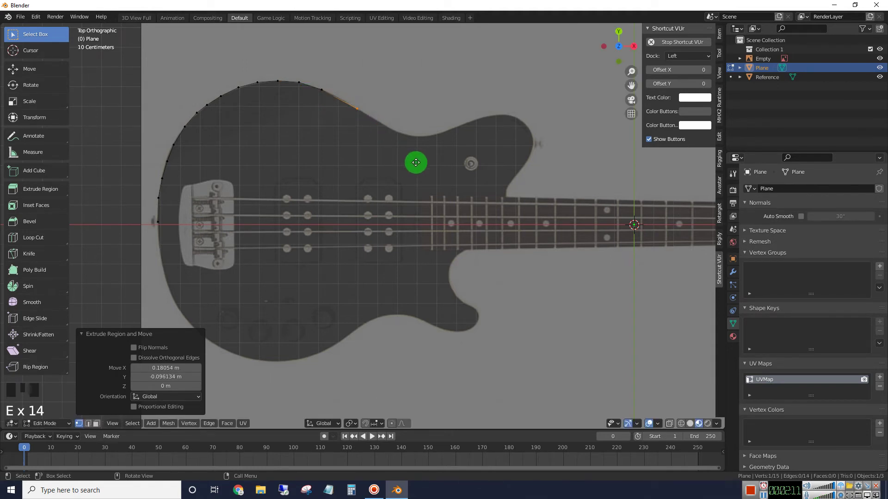
{"action": "key", "text": "e"}
{"action": "left_click", "coordinate": [442, 179]}
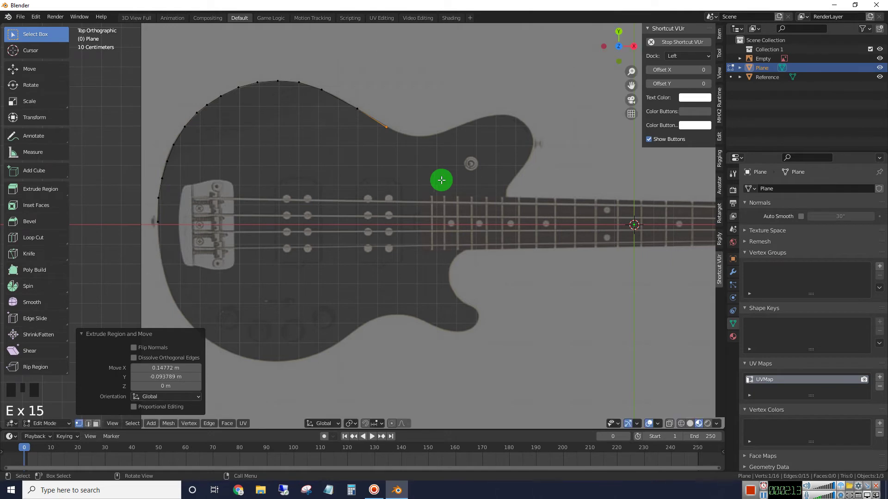
{"action": "key", "text": "e"}
{"action": "left_click", "coordinate": [460, 188]}
{"action": "key", "text": "e"}
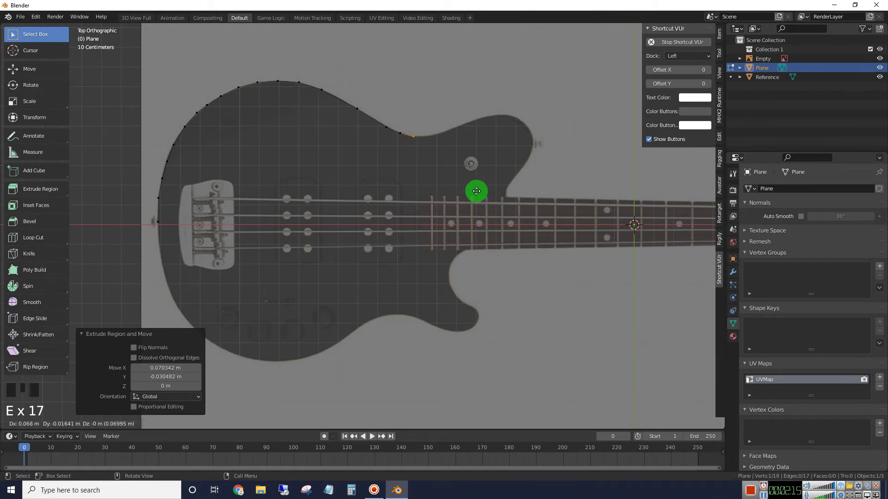
{"action": "left_click", "coordinate": [476, 192]}
Step: Extrude five vertices rising along the upper horn to its top edge
{"action": "key", "text": "e"}
{"action": "left_click", "coordinate": [495, 191]}
{"action": "key", "text": "e"}
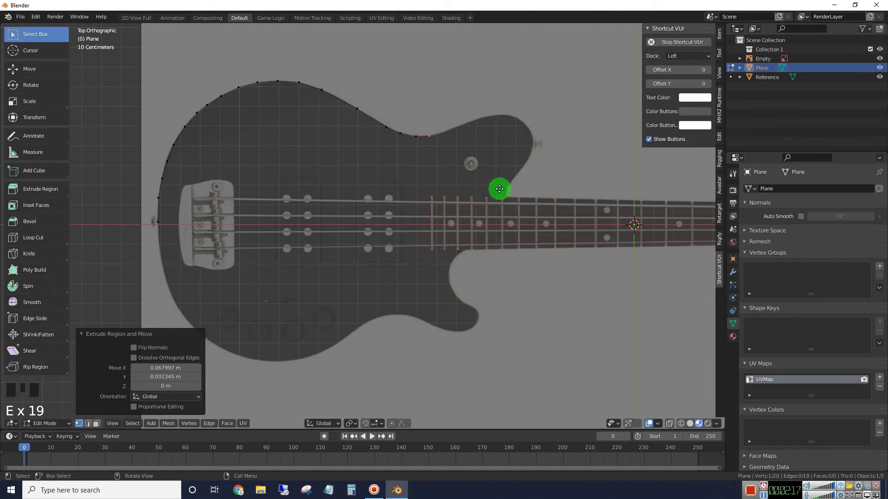
{"action": "left_click", "coordinate": [513, 184]}
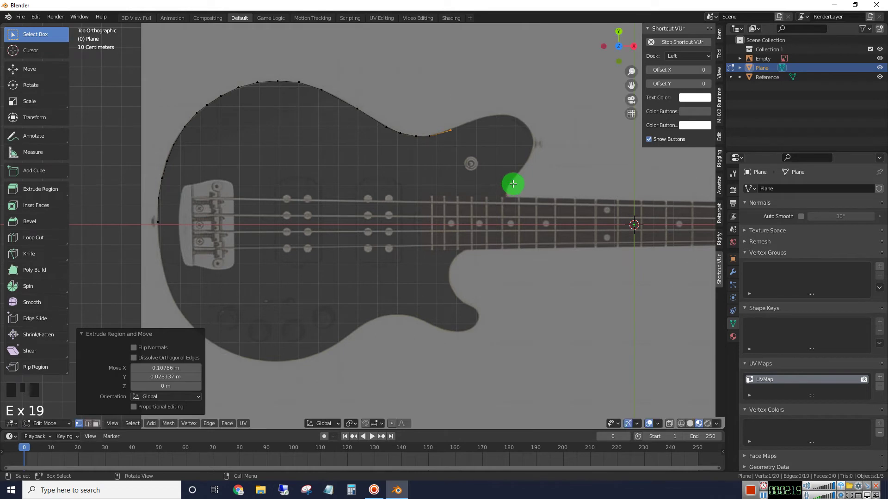
{"action": "key", "text": "e"}
{"action": "left_click", "coordinate": [540, 173]}
{"action": "key", "text": "e"}
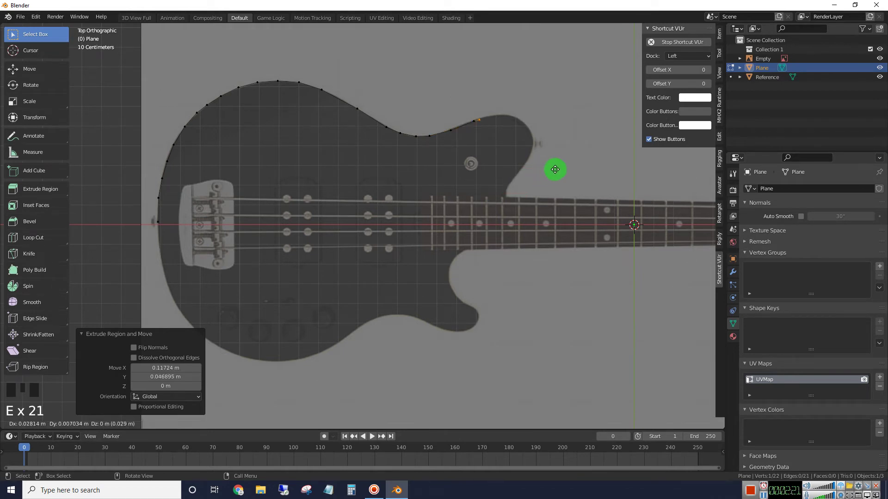
{"action": "left_click", "coordinate": [565, 166]}
{"action": "key", "text": "e"}
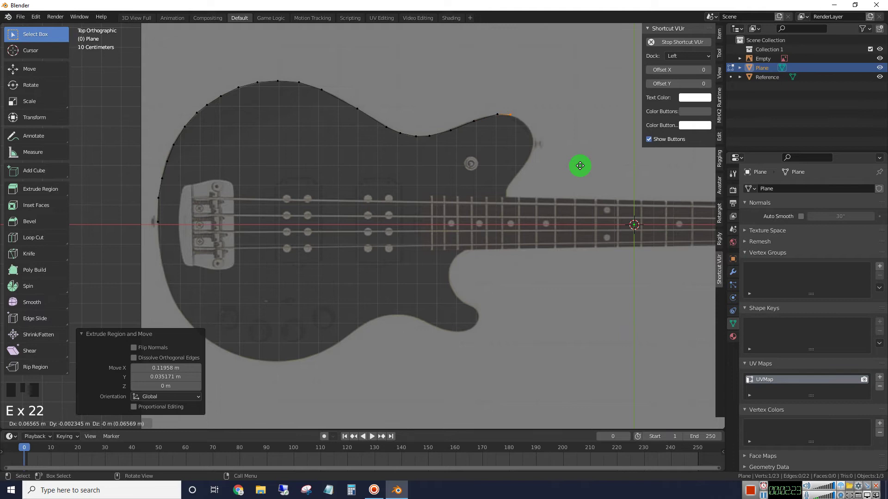
{"action": "left_click", "coordinate": [580, 166]}
Step: Extrude five vertices around the horn tip and down its front edge to the neck
{"action": "key", "text": "e"}
{"action": "left_click", "coordinate": [596, 175]}
{"action": "key", "text": "e"}
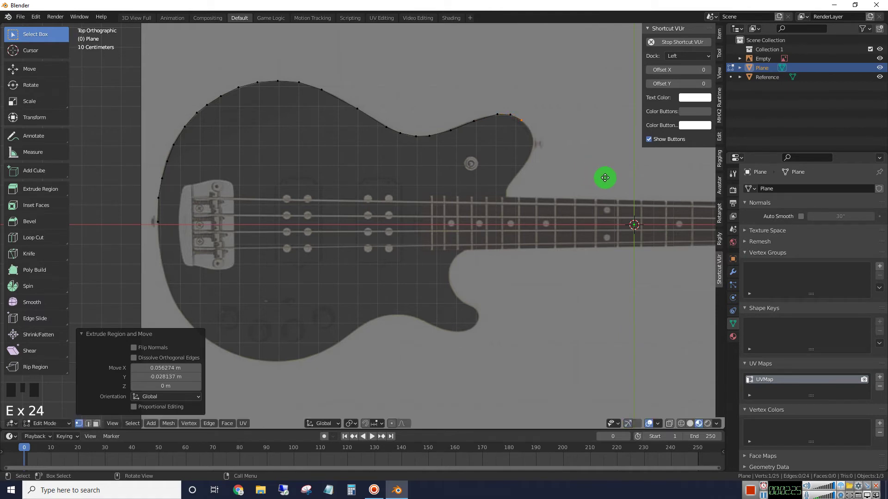
{"action": "left_click", "coordinate": [606, 185]}
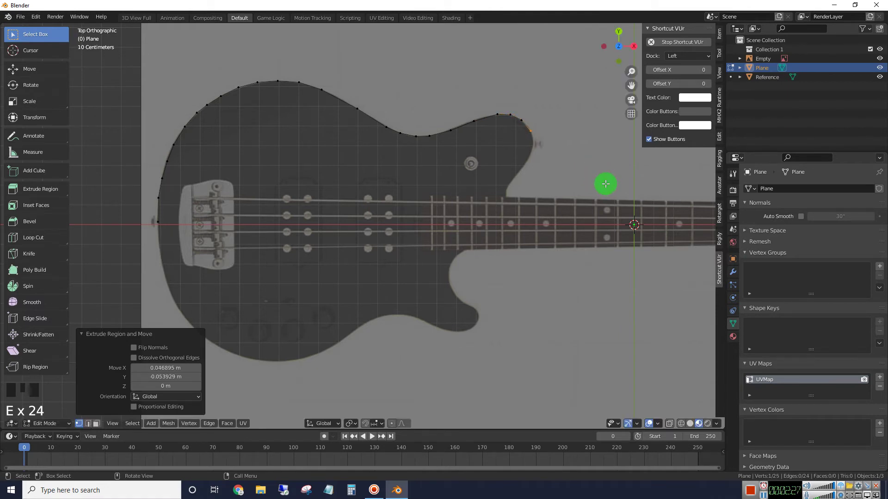
{"action": "key", "text": "e"}
{"action": "left_click", "coordinate": [607, 193]}
{"action": "key", "text": "e"}
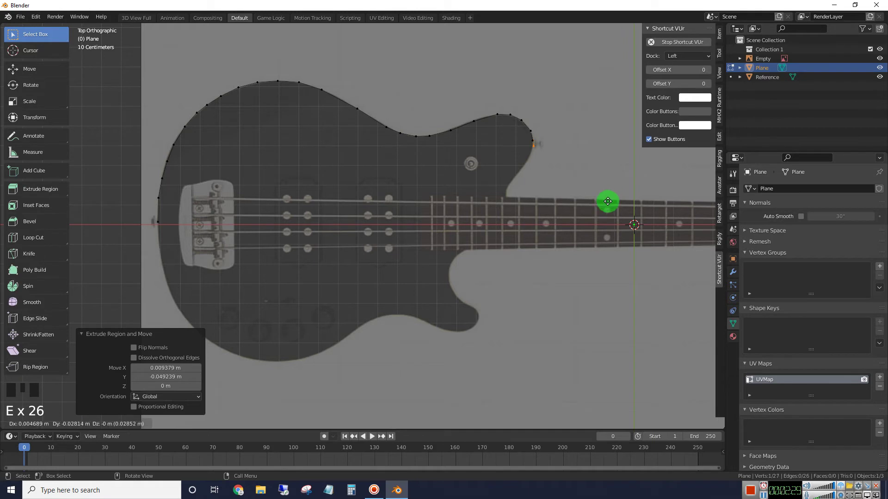
{"action": "left_click", "coordinate": [606, 204]}
{"action": "key", "text": "e"}
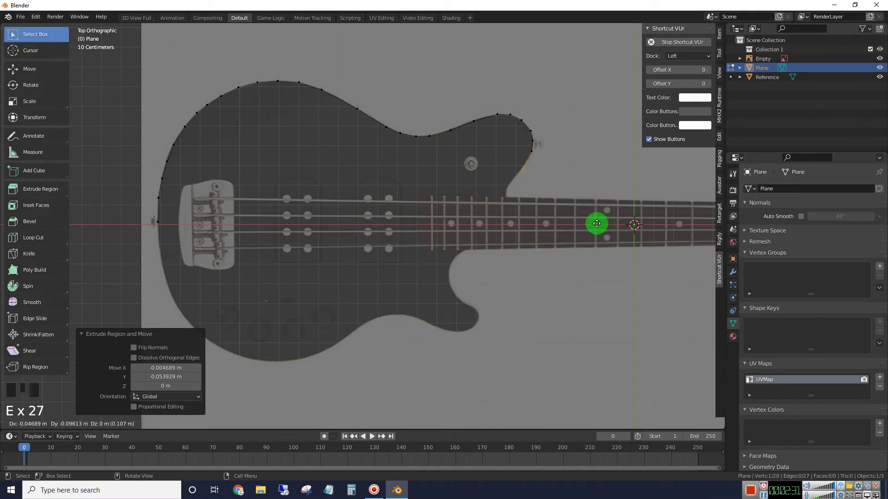
{"action": "left_click", "coordinate": [595, 224]}
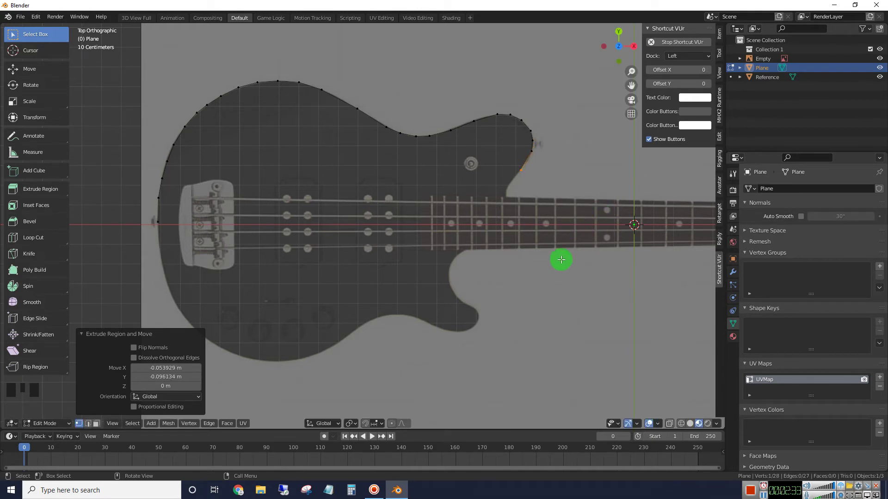
Step: Extrude three vertices across the neck joint where the body meets the neck
{"action": "key", "text": "e"}
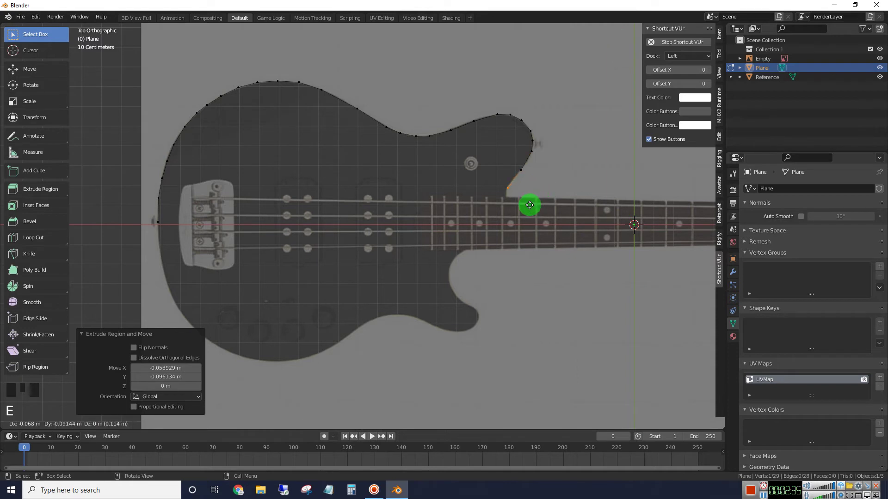
{"action": "left_click", "coordinate": [529, 207]}
{"action": "key", "text": "e"}
{"action": "left_click", "coordinate": [527, 214]}
{"action": "key", "text": "e"}
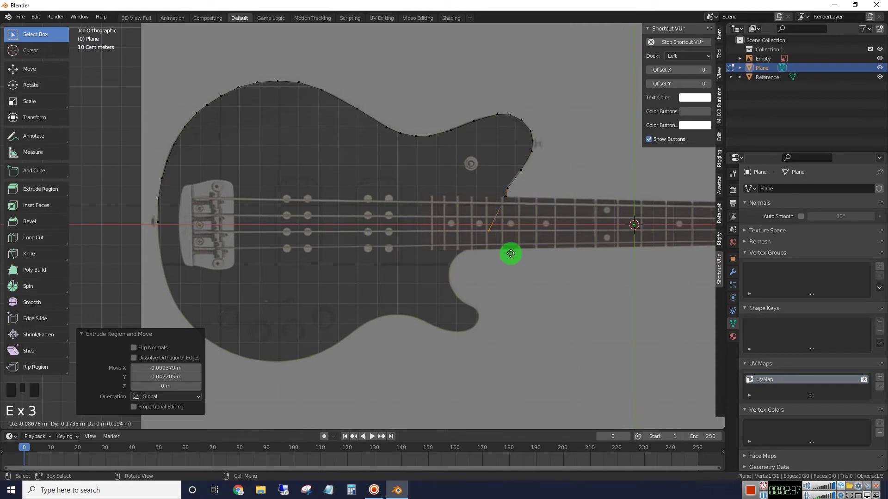
{"action": "left_click", "coordinate": [522, 265]}
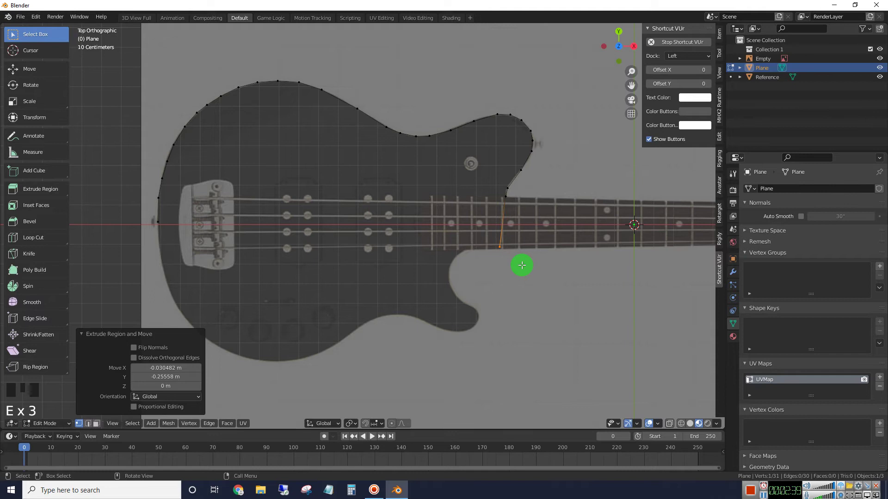
Step: Extrude six vertices down the cutaway's inner curve and around the lower horn tip
{"action": "key", "text": "e"}
{"action": "left_click", "coordinate": [480, 272]}
{"action": "key", "text": "e"}
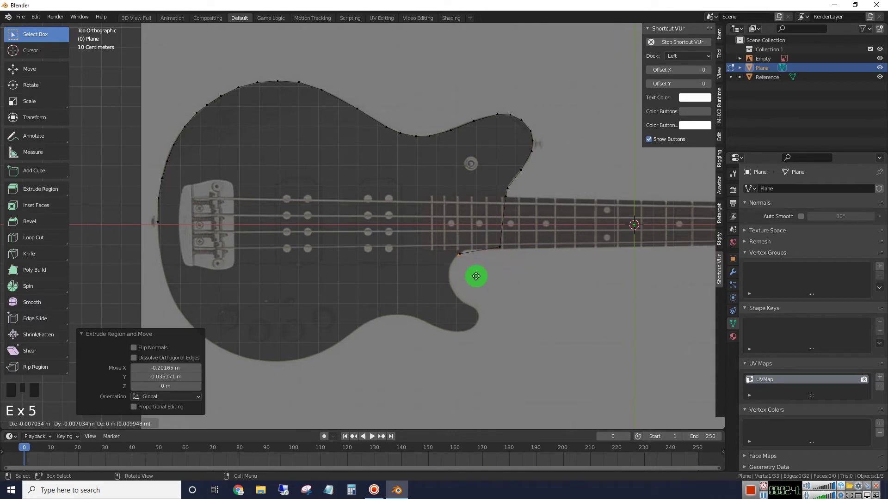
{"action": "left_click", "coordinate": [472, 277]}
{"action": "key", "text": "e"}
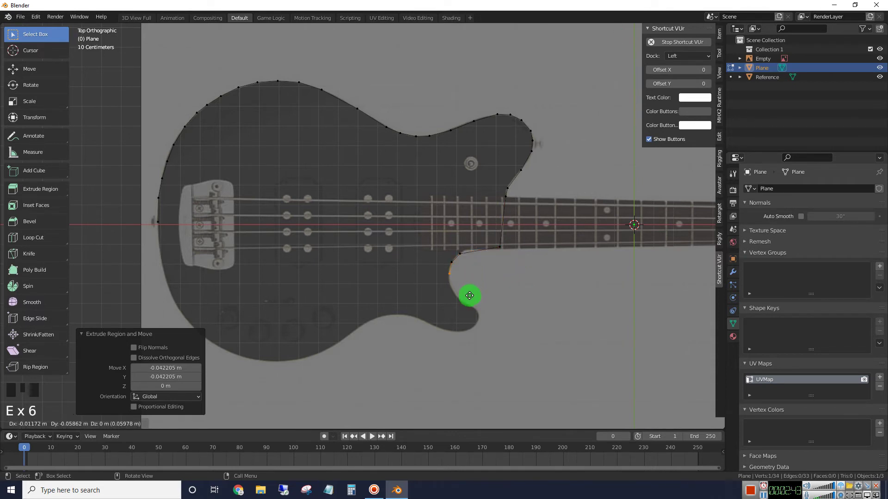
{"action": "left_click", "coordinate": [469, 298]}
{"action": "key", "text": "e"}
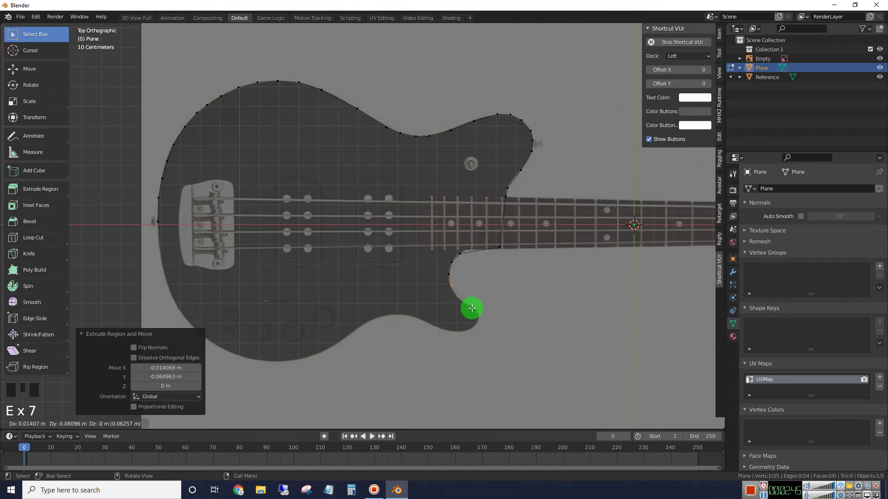
{"action": "left_click", "coordinate": [472, 309]}
{"action": "key", "text": "e"}
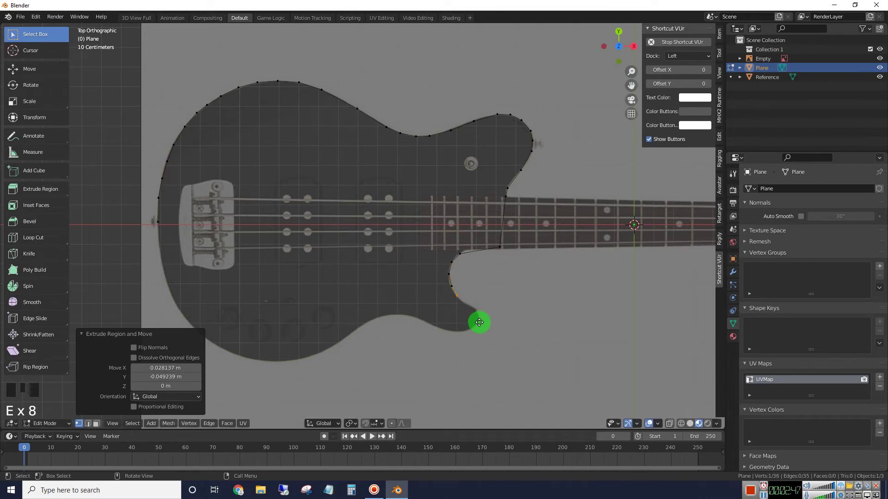
{"action": "left_click", "coordinate": [480, 323]}
{"action": "key", "text": "e"}
{"action": "left_click", "coordinate": [486, 328]}
Step: Extrude six vertices under the lower horn and along the body's bottom edge
{"action": "key", "text": "e"}
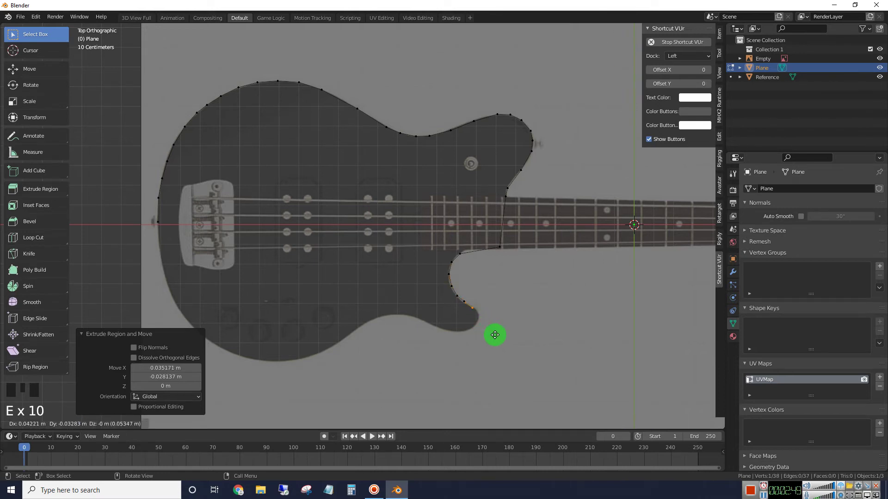
{"action": "left_click", "coordinate": [498, 335]}
{"action": "key", "text": "e"}
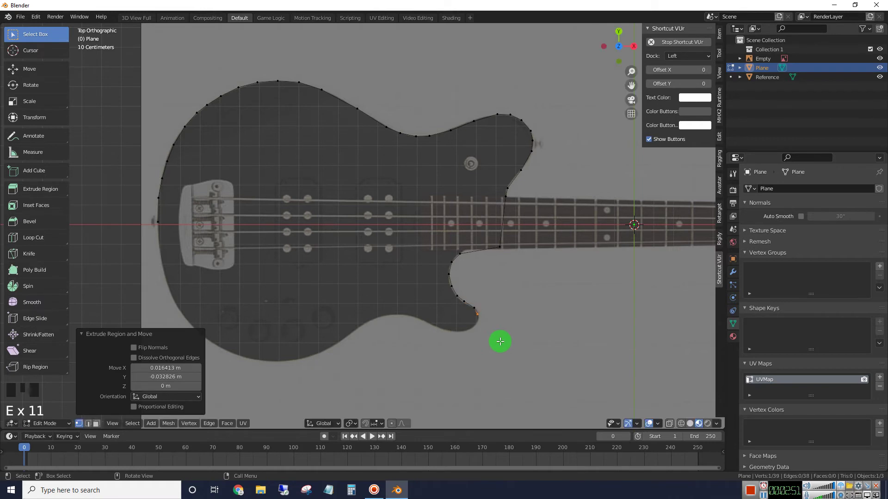
{"action": "left_click", "coordinate": [500, 342]}
{"action": "key", "text": "e"}
{"action": "left_click", "coordinate": [498, 350]}
{"action": "key", "text": "e"}
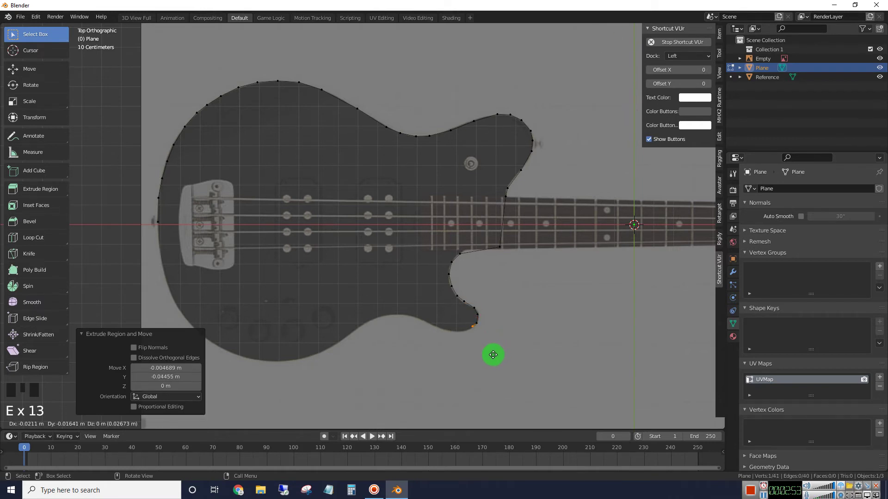
{"action": "left_click", "coordinate": [489, 359]}
{"action": "key", "text": "e"}
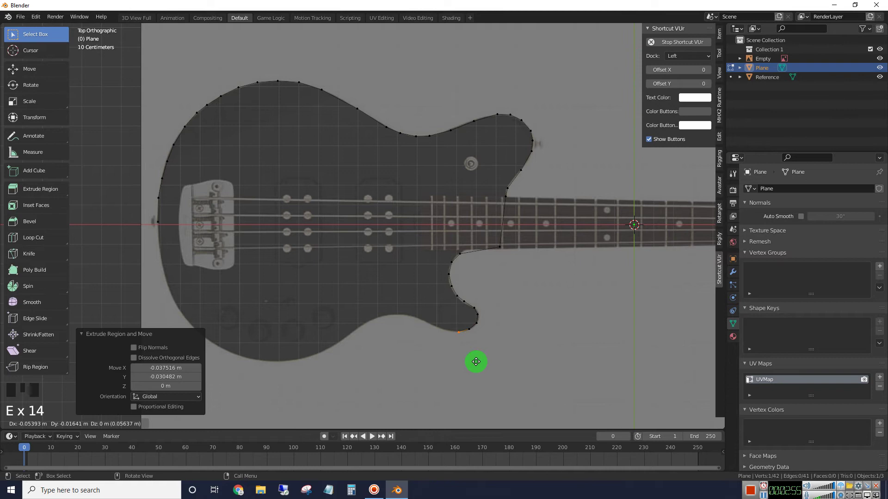
{"action": "left_click", "coordinate": [476, 362]}
{"action": "key", "text": "e"}
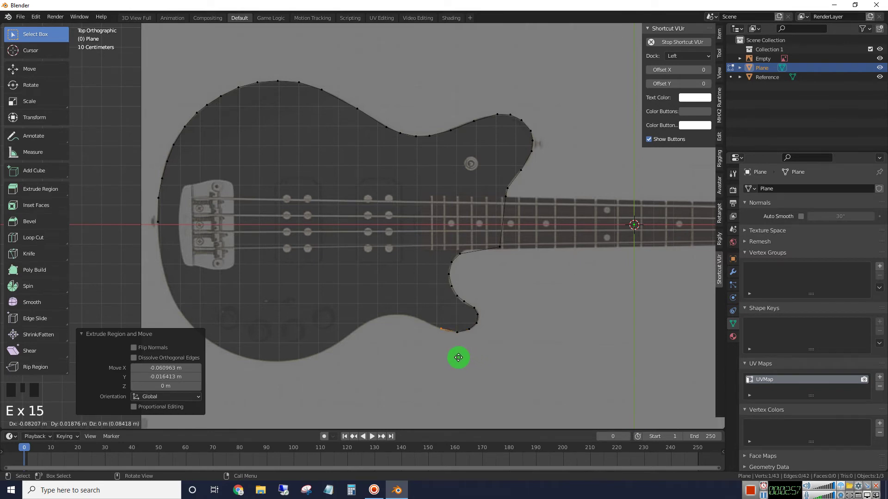
{"action": "left_click", "coordinate": [458, 357]}
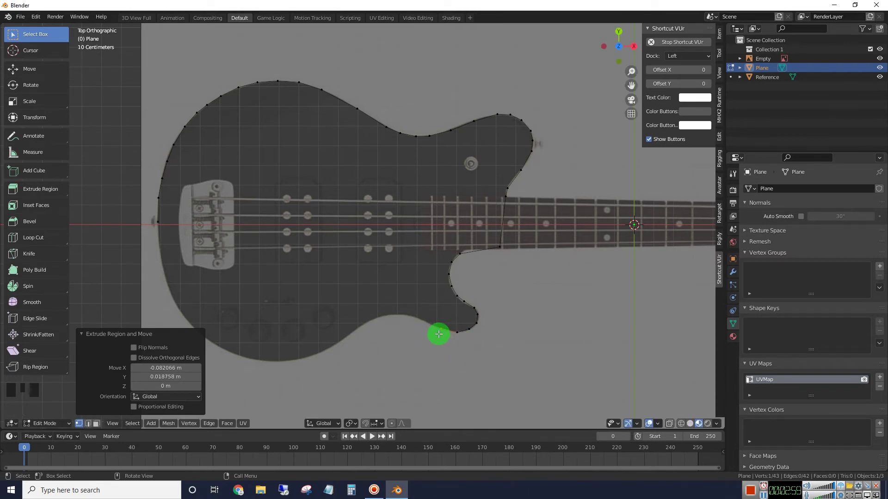
Step: Extrude outline vertices along the bottom curve and lower bulge to the body's lowest point
{"action": "key", "text": "e"}
{"action": "left_click", "coordinate": [409, 327]}
{"action": "key", "text": "e"}
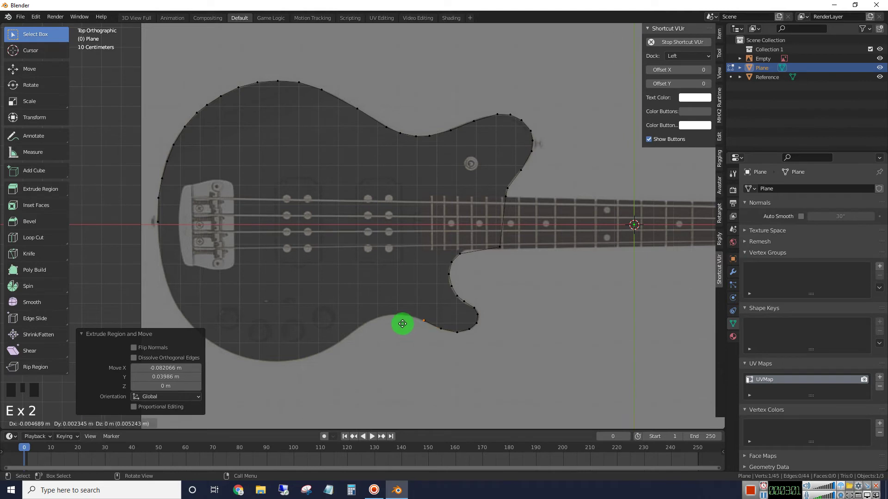
{"action": "left_click", "coordinate": [389, 320]}
{"action": "key", "text": "e"}
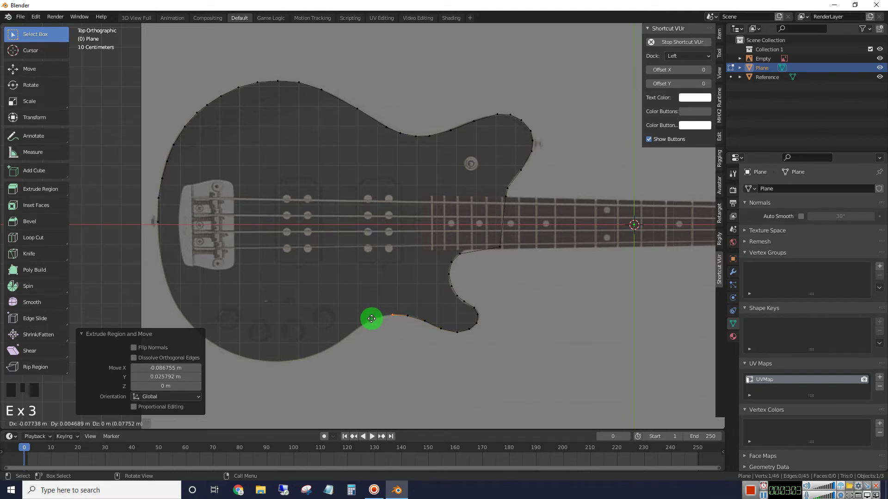
{"action": "left_click", "coordinate": [371, 319]}
{"action": "key", "text": "e"}
{"action": "left_click", "coordinate": [353, 322]}
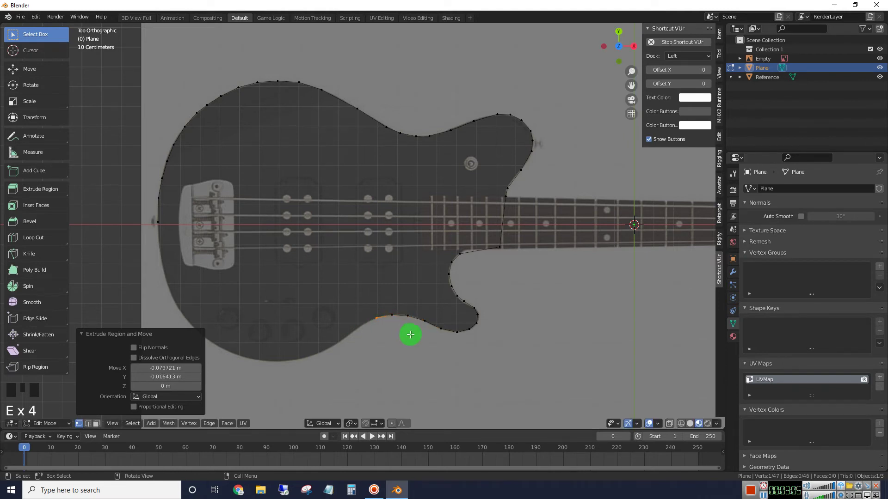
{"action": "key", "text": "e"}
{"action": "left_click", "coordinate": [388, 343]}
{"action": "key", "text": "e"}
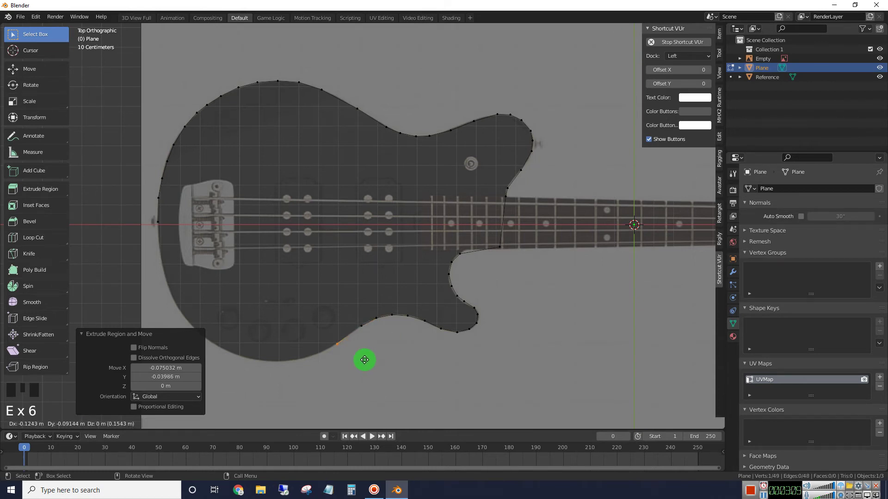
{"action": "left_click", "coordinate": [364, 360]}
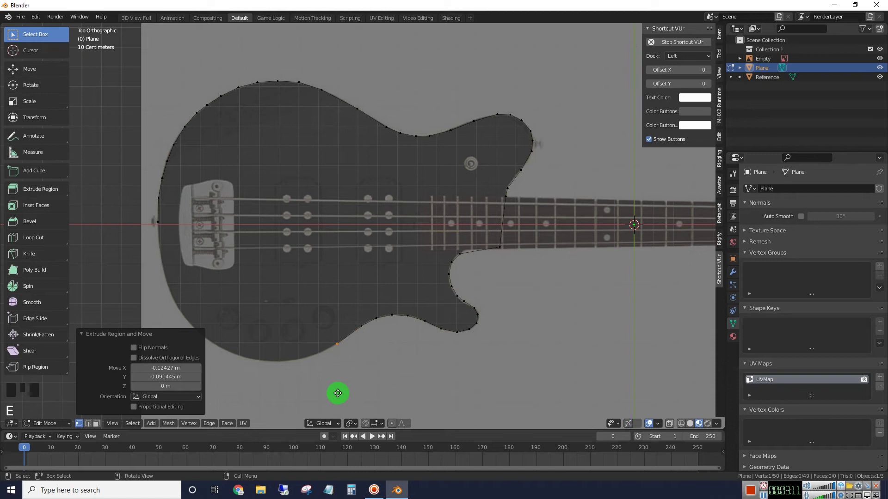
{"action": "key", "text": "e"}
{"action": "left_click", "coordinate": [308, 407]}
{"action": "key", "text": "e"}
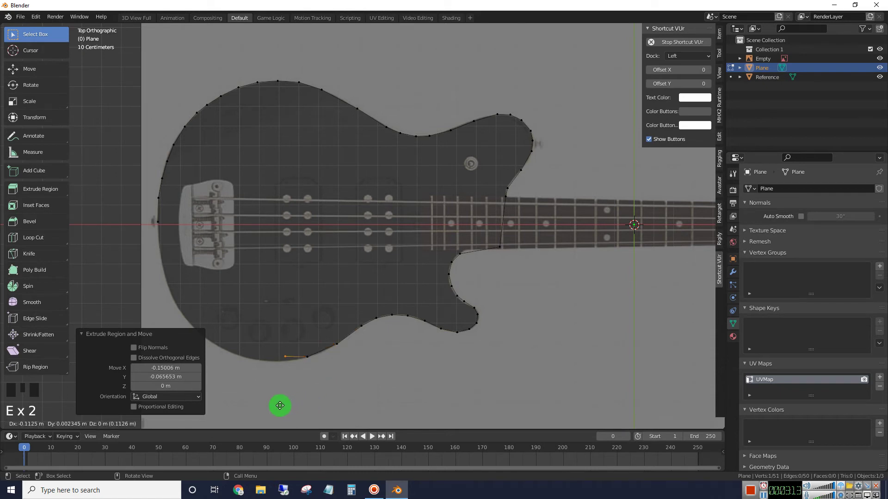
{"action": "left_click", "coordinate": [276, 410]}
Step: Extrude vertices around the lower-left corner and up the left side, reaching 58 vertices
{"action": "key", "text": "e"}
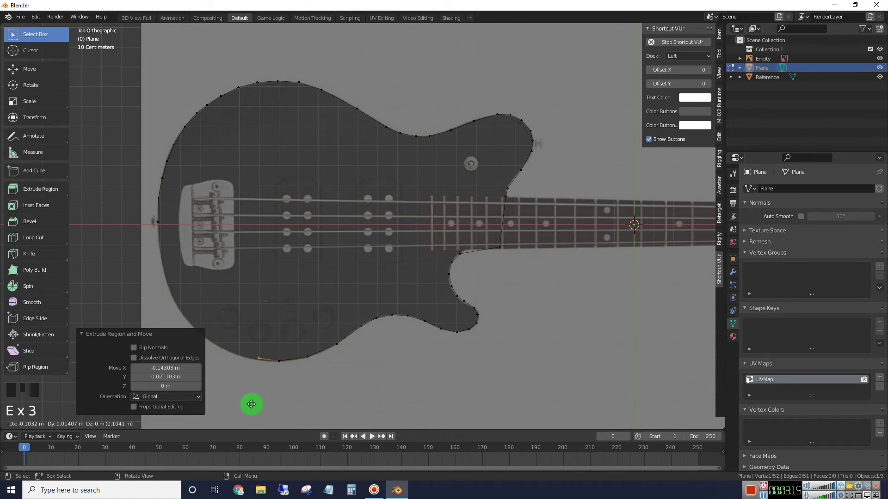
{"action": "left_click", "coordinate": [249, 404]}
{"action": "key", "text": "e"}
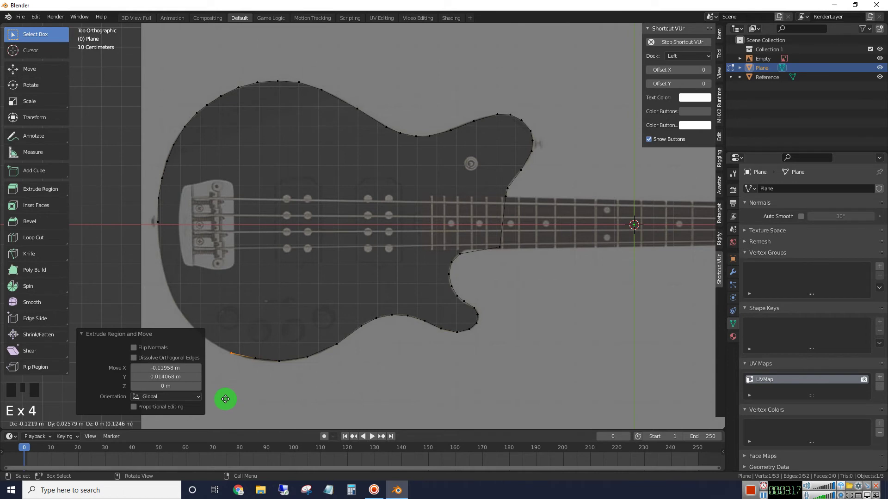
{"action": "left_click", "coordinate": [225, 399]}
{"action": "key", "text": "e"}
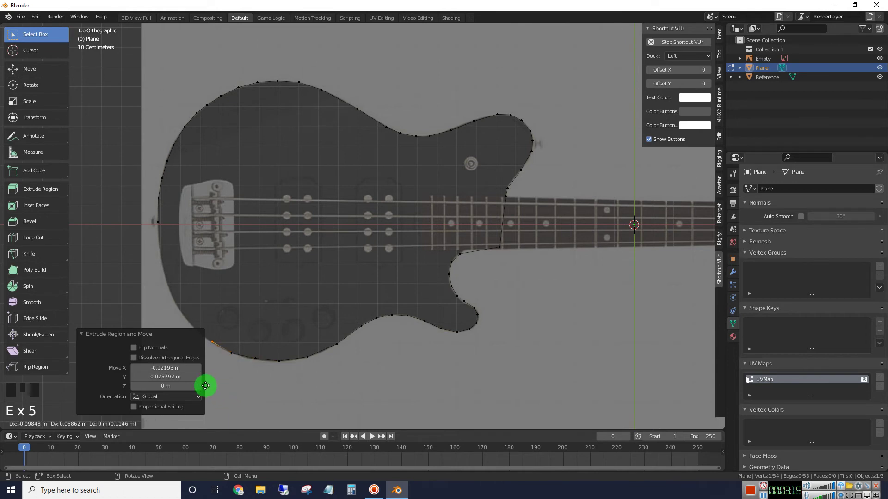
{"action": "left_click", "coordinate": [205, 385]}
{"action": "key", "text": "e"}
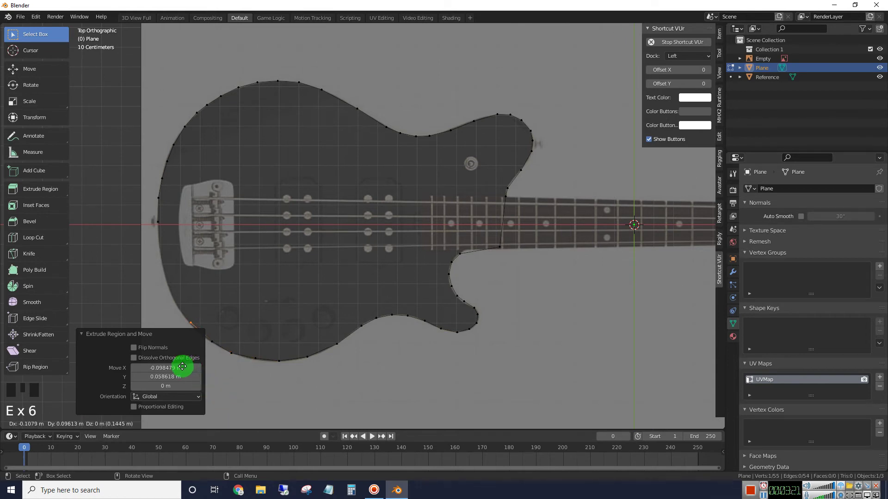
{"action": "left_click", "coordinate": [180, 364]}
{"action": "key", "text": "e"}
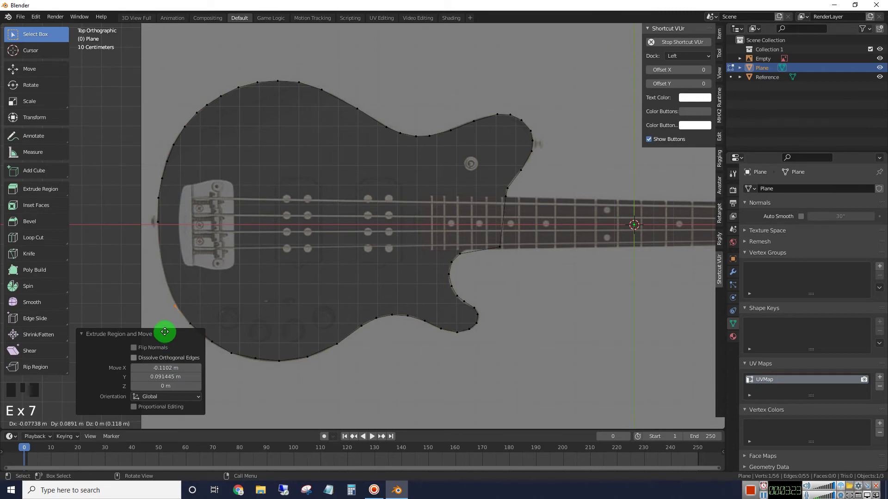
{"action": "left_click", "coordinate": [165, 329]}
{"action": "key", "text": "e"}
{"action": "left_click", "coordinate": [155, 300]}
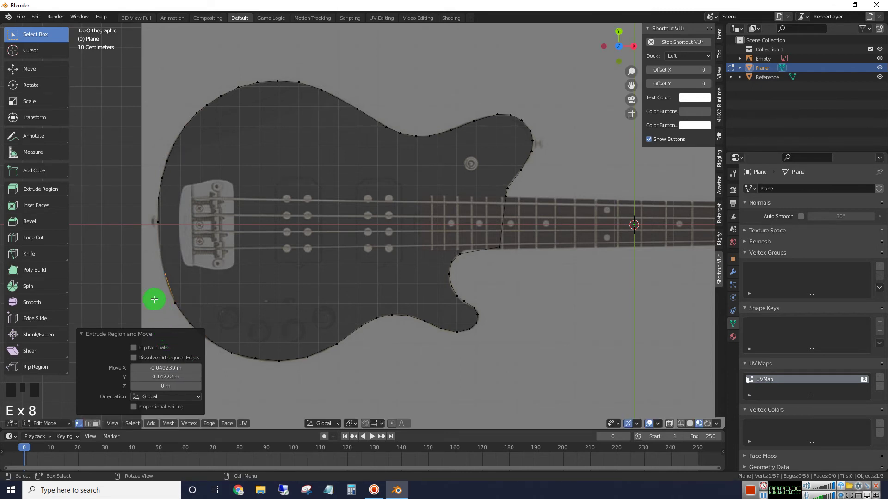
{"action": "key", "text": "e"}
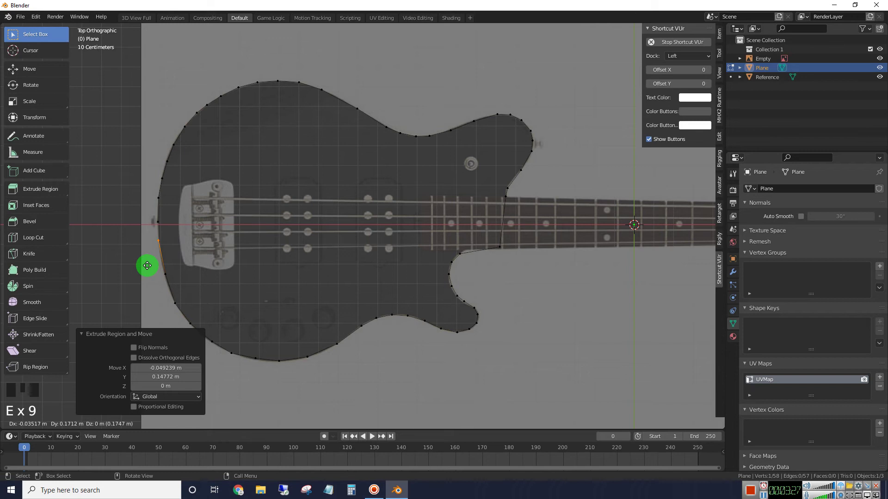
{"action": "left_click", "coordinate": [147, 265]}
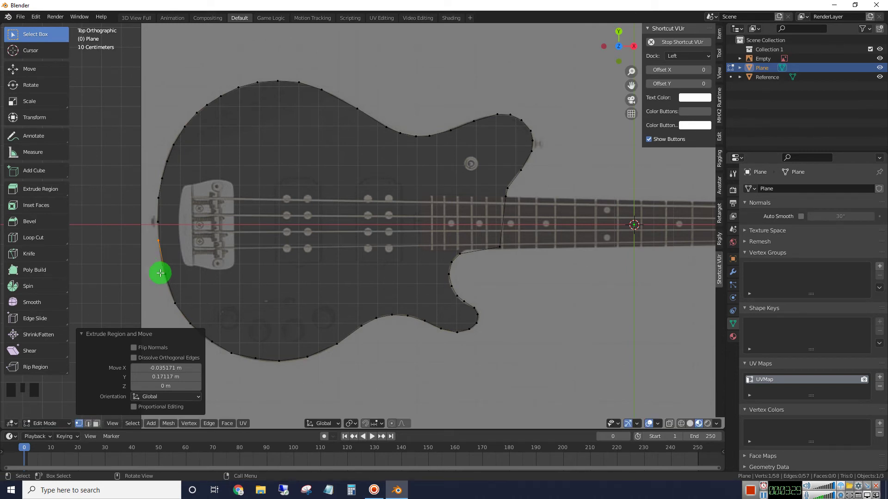
Step: Select all outline vertices and fill them into a single guitar-body face
{"action": "key", "text": "a"}
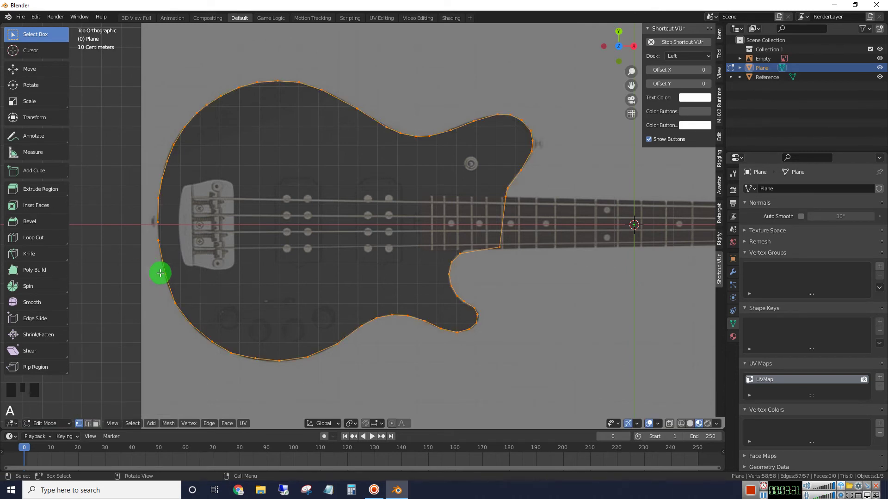
{"action": "key", "text": "f"}
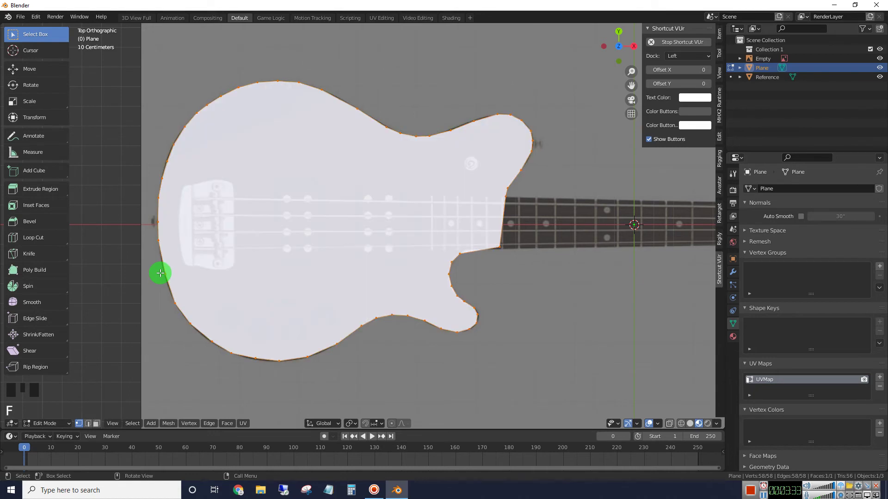
{"action": "middle_click_drag", "start_coordinate": [307, 325], "coordinate": [457, 285]}
{"action": "scroll", "coordinate": [416, 260], "scroll_direction": "down", "scroll_amount": 3}
{"action": "left_click", "coordinate": [482, 277]}
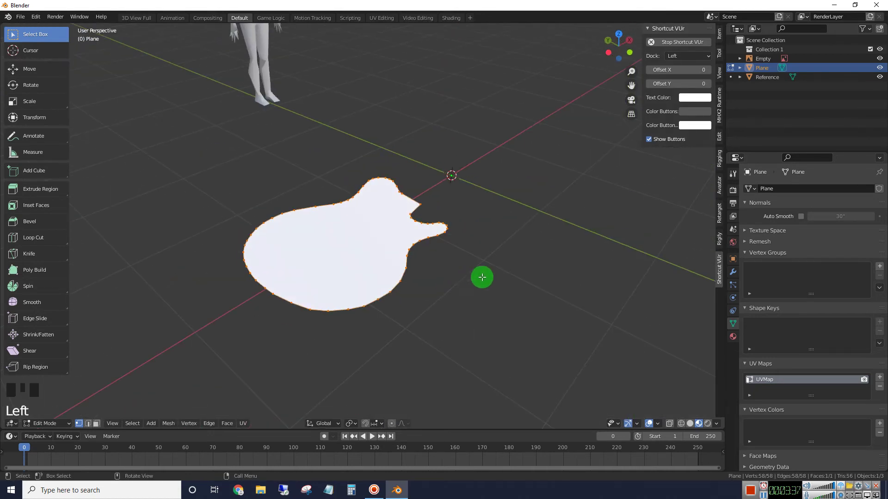
Step: Apply the Plane's scale in Object Mode via Object > Apply > Scale
{"action": "key", "text": "Tab"}
{"action": "left_click", "coordinate": [346, 266]}
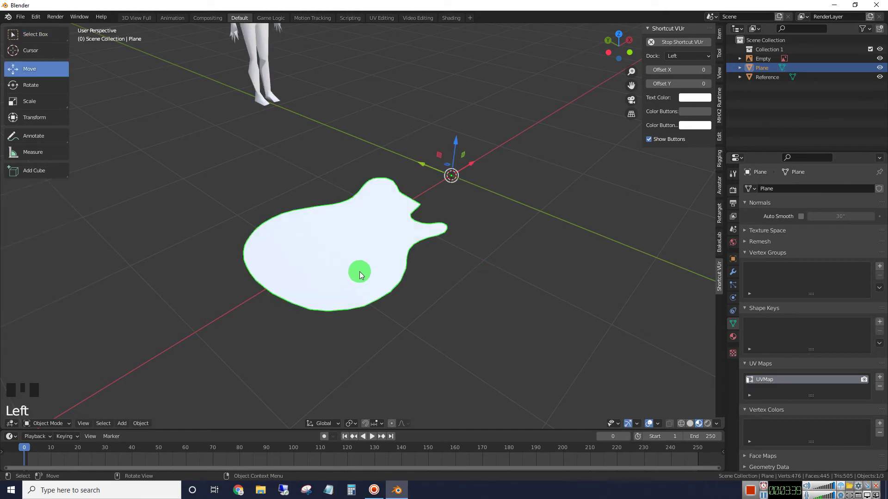
{"action": "left_click", "coordinate": [140, 424]}
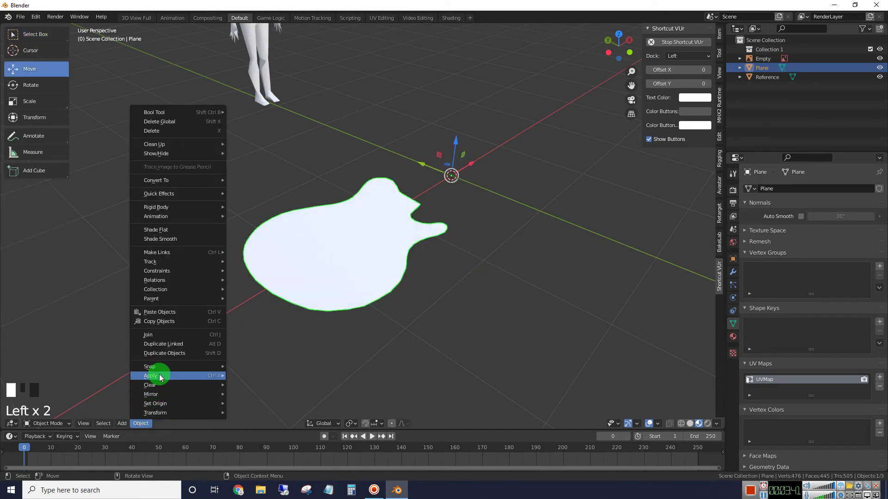
{"action": "mouse_move", "coordinate": [155, 375]}
{"action": "left_click", "coordinate": [245, 275]}
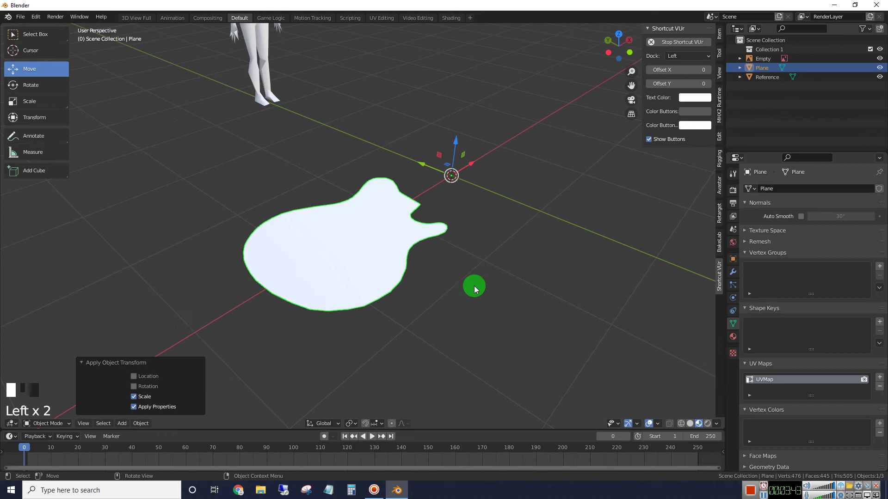
{"action": "key", "text": "Tab"}
{"action": "key", "text": "Tab"}
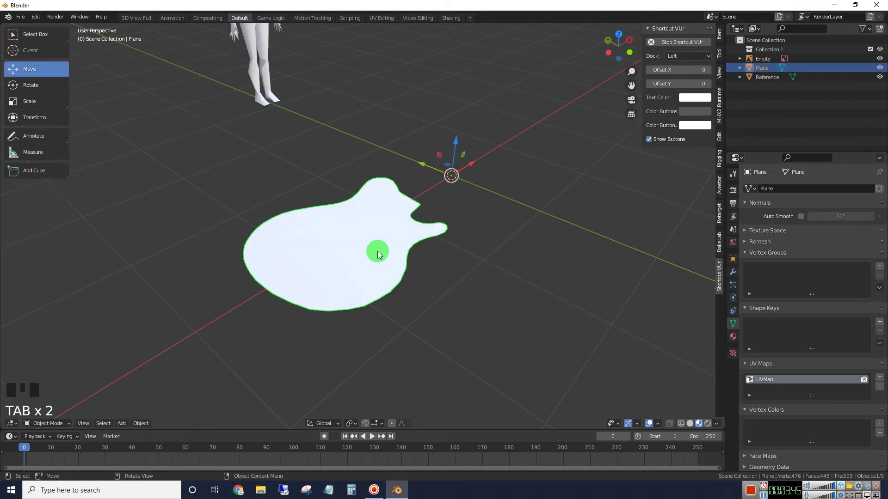
{"action": "middle_click", "coordinate": [358, 252]}
{"action": "middle_click_drag", "start_coordinate": [358, 251], "coordinate": [357, 241]}
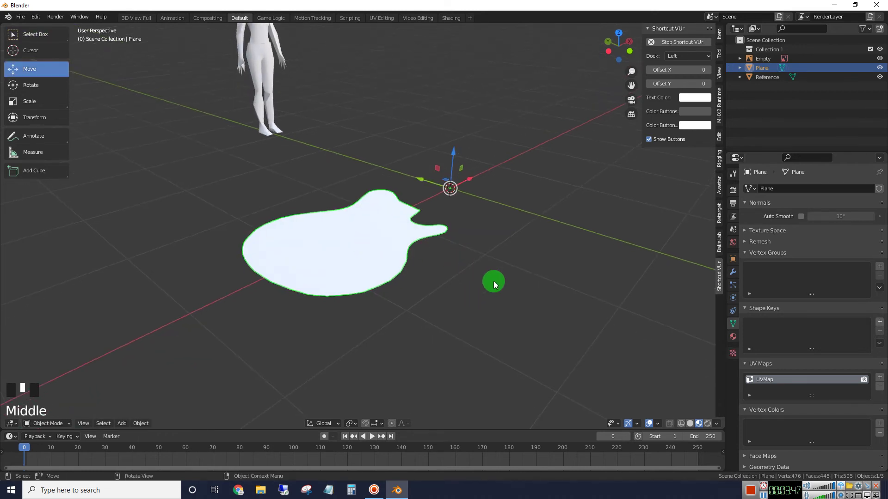
Step: Extrude the body face 0.16264 m upward in Edit Mode, then return to Object Mode
{"action": "left_click", "coordinate": [54, 421]}
{"action": "left_click", "coordinate": [61, 395]}
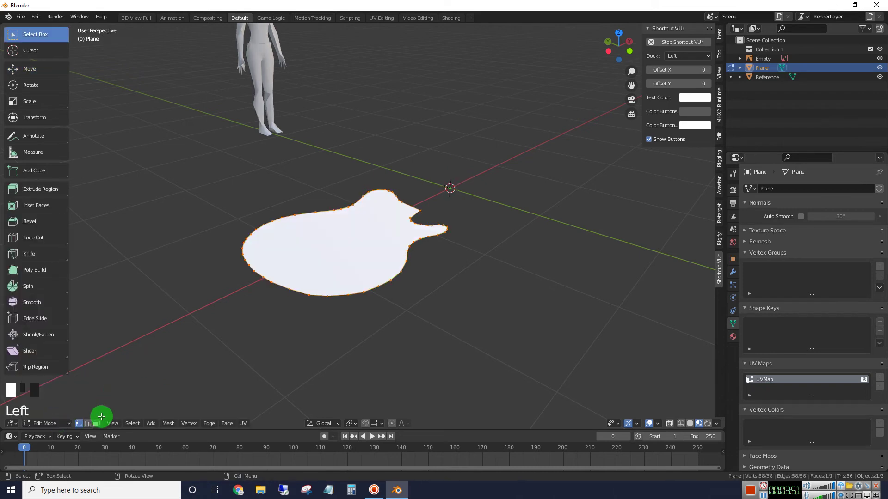
{"action": "left_click", "coordinate": [337, 254]}
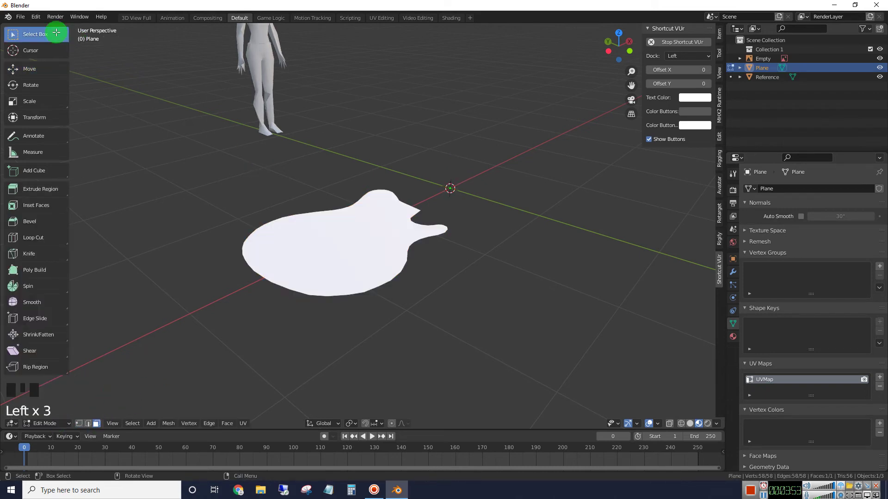
{"action": "left_click", "coordinate": [34, 73]}
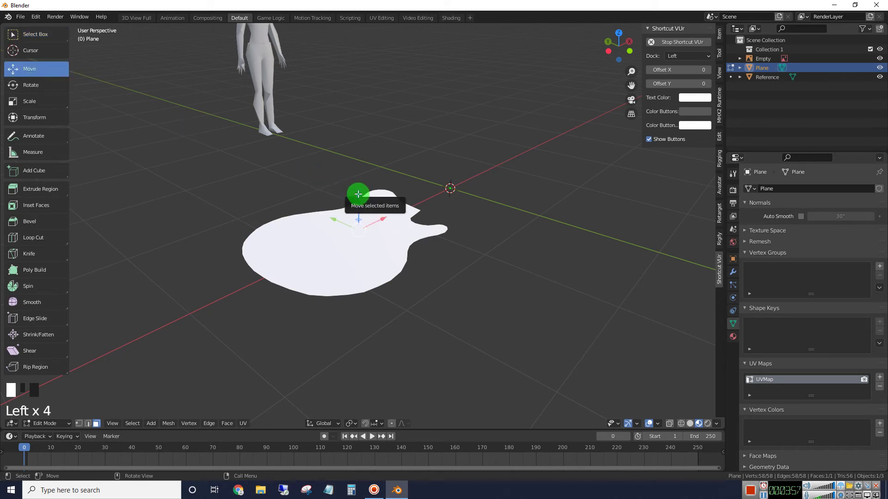
{"action": "key", "text": "e"}
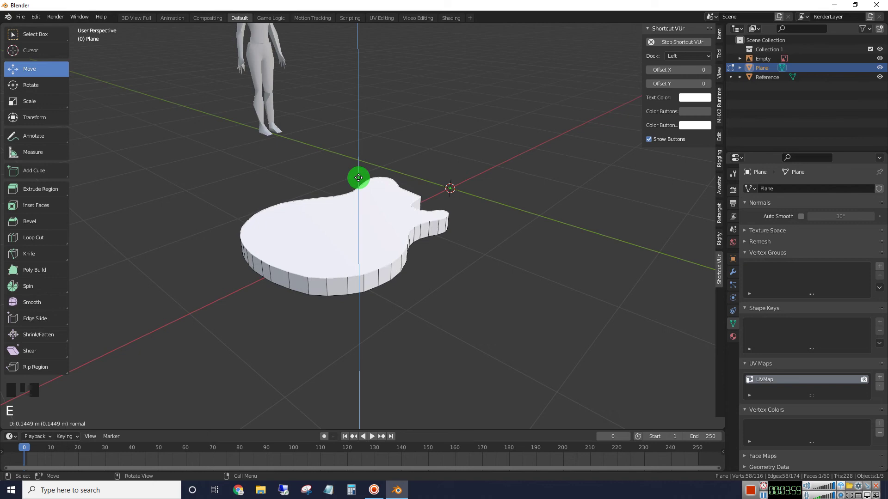
{"action": "left_click", "coordinate": [359, 177]}
{"action": "mouse_move", "coordinate": [497, 230]}
{"action": "middle_mouse_down"}
{"action": "mouse_move", "coordinate": [417, 228]}
{"action": "mouse_move", "coordinate": [342, 194]}
{"action": "mouse_move", "coordinate": [476, 230]}
{"action": "mouse_move", "coordinate": [512, 230]}
{"action": "mouse_move", "coordinate": [489, 242]}
{"action": "middle_mouse_up"}
{"action": "key", "text": "Tab"}
Step: Apply the thickened body's scale with Object > Apply > Scale
{"action": "left_click", "coordinate": [141, 423]}
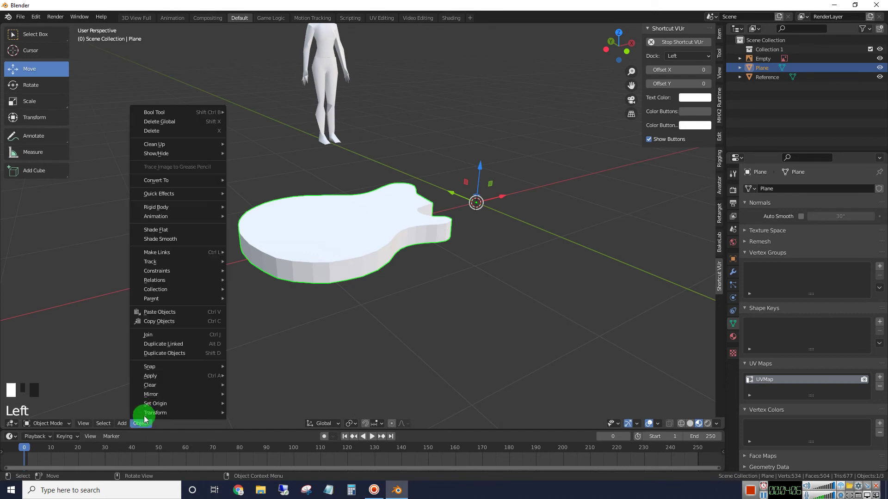
{"action": "mouse_move", "coordinate": [156, 382]}
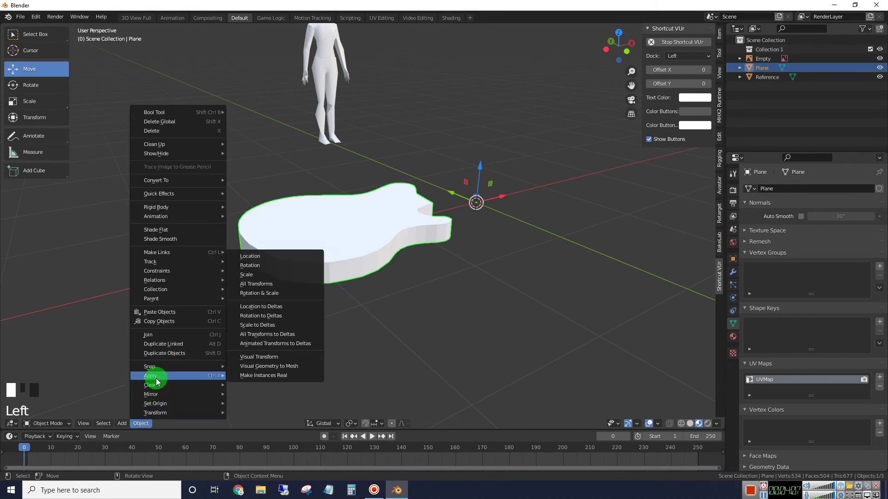
{"action": "left_click", "coordinate": [249, 278]}
Step: Shade the guitar body smooth from its right-click menu
{"action": "left_click", "coordinate": [428, 307]}
{"action": "middle_click_drag", "start_coordinate": [429, 307], "coordinate": [376, 311]}
{"action": "mouse_move", "coordinate": [322, 288]}
{"action": "middle_mouse_down"}
{"action": "mouse_move", "coordinate": [399, 281]}
{"action": "mouse_move", "coordinate": [323, 286]}
{"action": "middle_mouse_up"}
{"action": "middle_click_drag", "start_coordinate": [440, 240], "coordinate": [357, 214]}
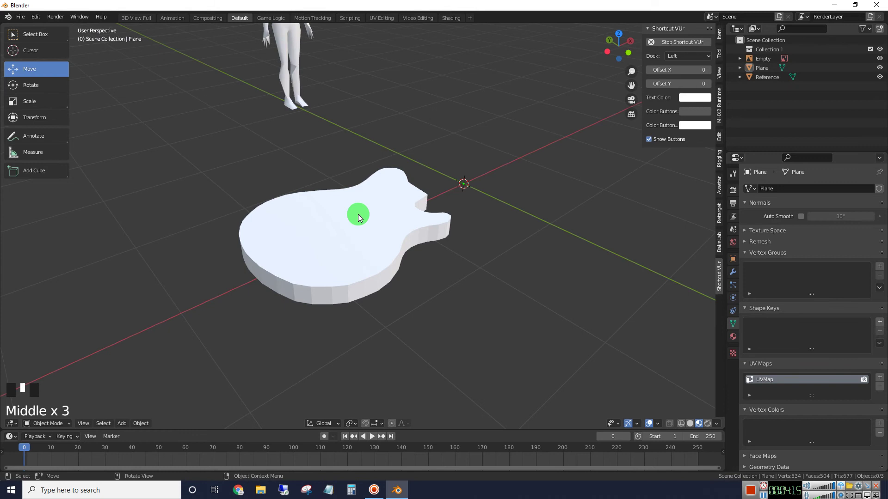
{"action": "right_click", "coordinate": [356, 213]}
{"action": "right_click", "coordinate": [356, 213]}
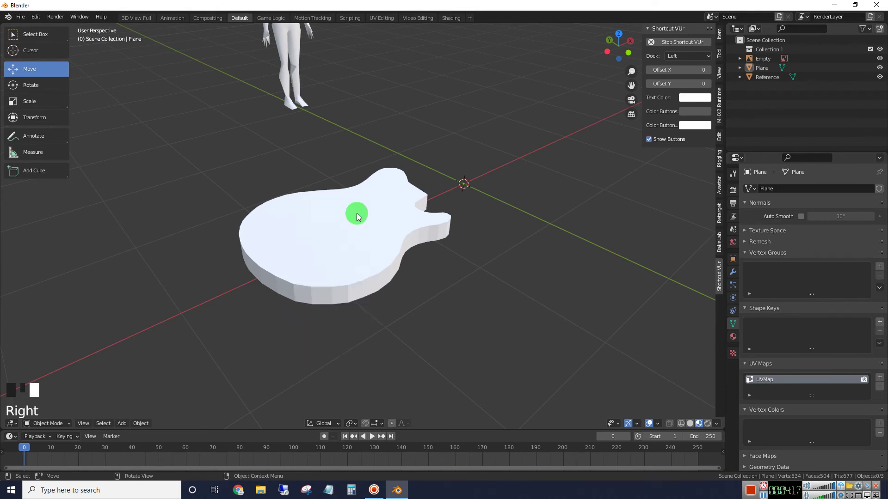
{"action": "left_click", "coordinate": [354, 251]}
{"action": "right_click", "coordinate": [354, 251]}
{"action": "left_click", "coordinate": [354, 251]}
{"action": "middle_click_drag", "start_coordinate": [470, 287], "coordinate": [476, 267]}
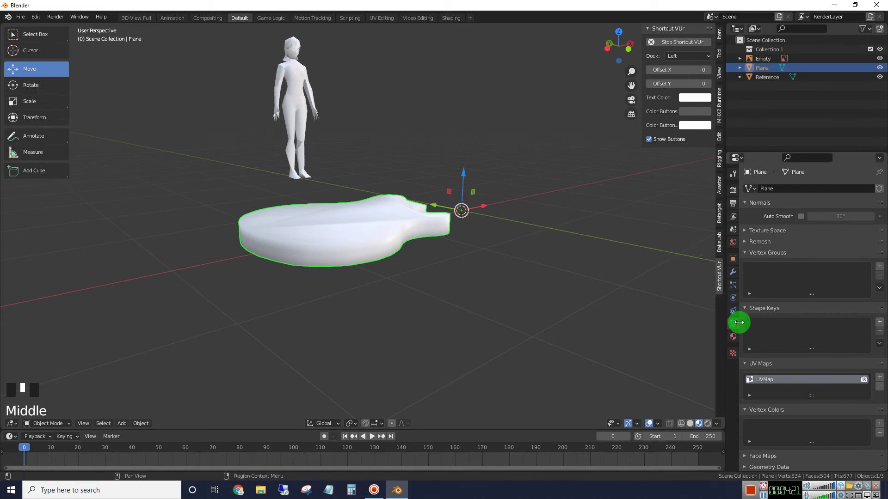
Step: Check Auto Smooth at 30° under Normals and inspect the body's crisp edges
{"action": "left_click", "coordinate": [802, 218]}
{"action": "mouse_move", "coordinate": [484, 274]}
{"action": "middle_mouse_down"}
{"action": "mouse_move", "coordinate": [465, 293]}
{"action": "mouse_move", "coordinate": [323, 271]}
{"action": "mouse_move", "coordinate": [437, 282]}
{"action": "mouse_move", "coordinate": [485, 272]}
{"action": "middle_mouse_up"}
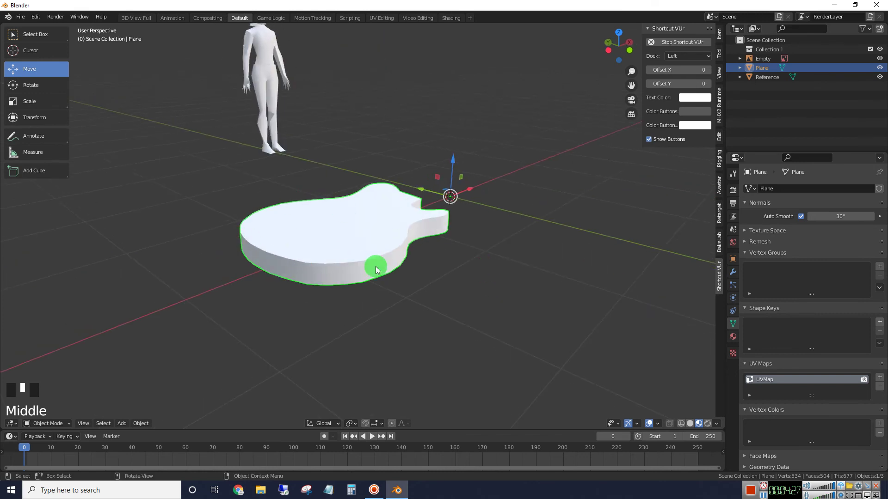
{"action": "middle_click_drag", "start_coordinate": [376, 266], "coordinate": [420, 290]}
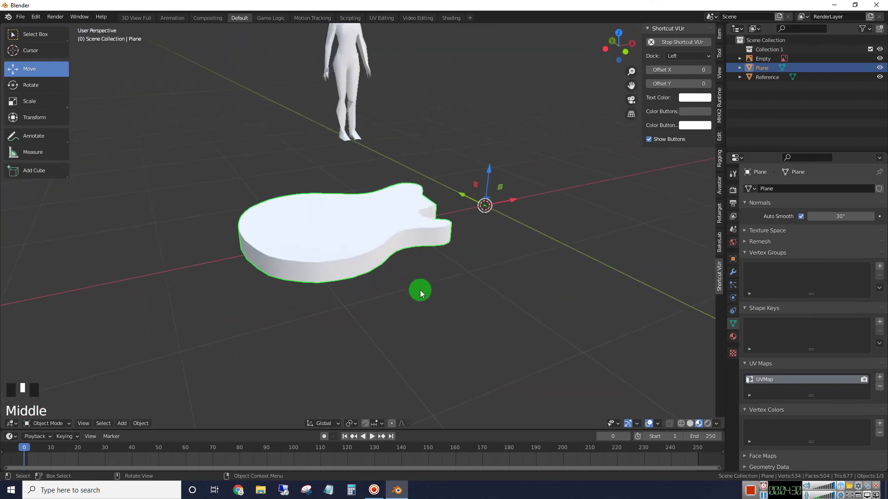
{"action": "scroll", "coordinate": [434, 309], "scroll_direction": "up", "scroll_amount": 1}
{"action": "scroll", "coordinate": [436, 308], "scroll_direction": "down", "scroll_amount": 1}
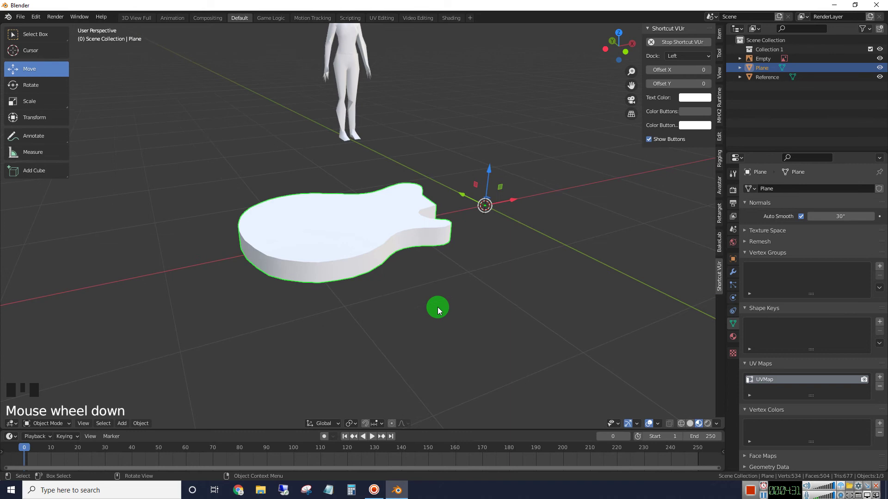
{"action": "scroll", "coordinate": [439, 310], "scroll_direction": "up", "scroll_amount": 1}
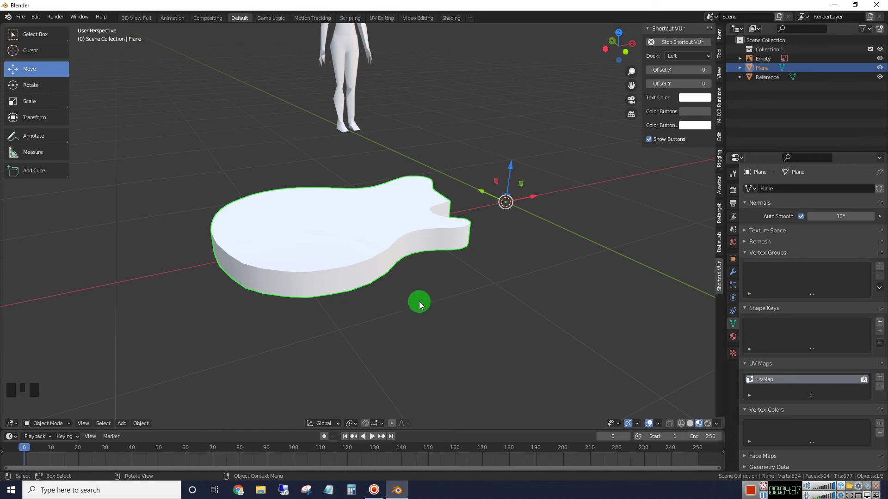
{"action": "middle_click_drag", "start_coordinate": [419, 302], "coordinate": [377, 228]}
{"action": "scroll", "coordinate": [468, 335], "scroll_direction": "down", "scroll_amount": 1}
{"action": "left_click", "coordinate": [400, 254]}
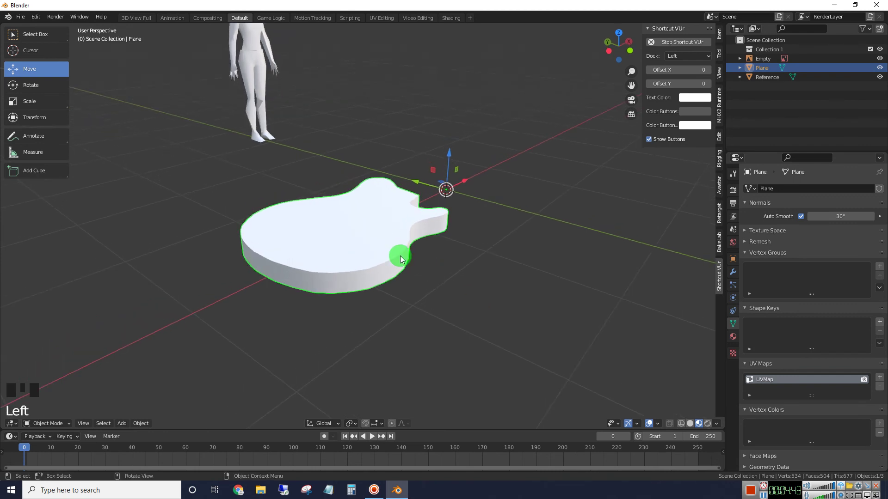
{"action": "mouse_move", "coordinate": [458, 283]}
{"action": "middle_mouse_down"}
{"action": "mouse_move", "coordinate": [465, 286]}
{"action": "mouse_move", "coordinate": [451, 288]}
{"action": "middle_mouse_up"}
{"action": "scroll", "coordinate": [324, 222], "scroll_direction": "up", "scroll_amount": 1}
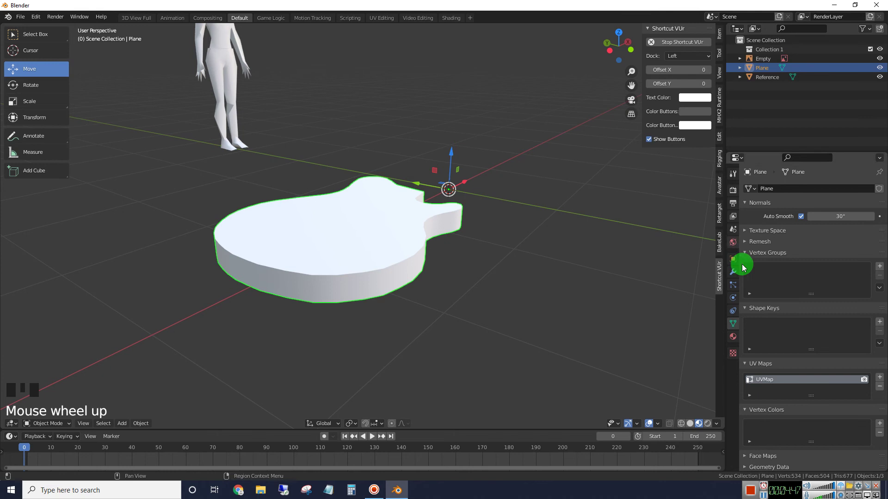
Step: Add a Bevel modifier to the guitar body
{"action": "left_click", "coordinate": [733, 275]}
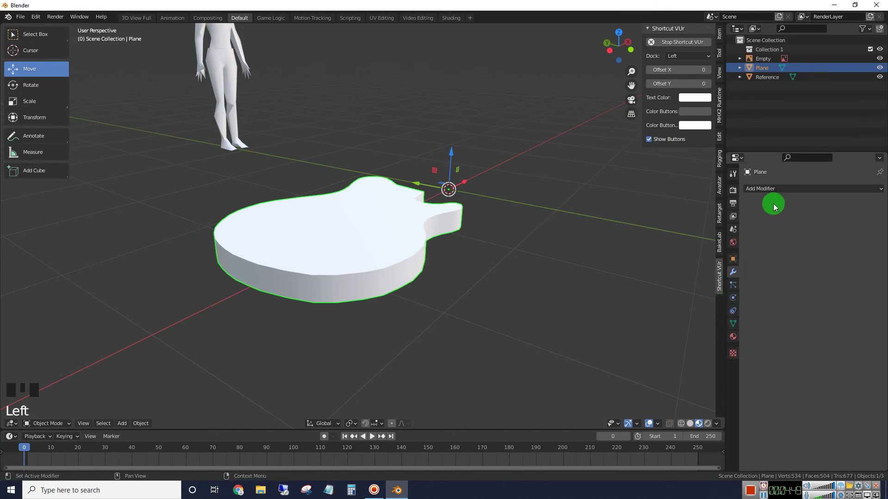
{"action": "left_click", "coordinate": [773, 189]}
{"action": "left_click", "coordinate": [705, 226]}
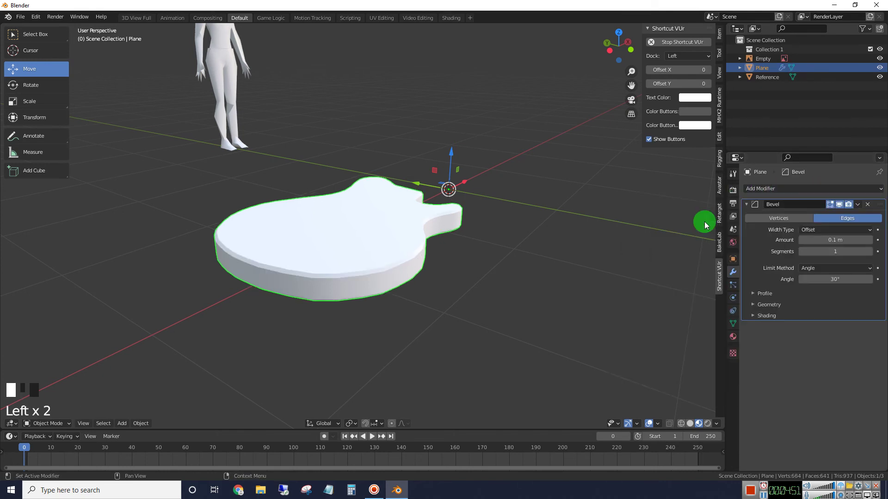
{"action": "scroll", "coordinate": [535, 284], "scroll_direction": "up", "scroll_amount": 2}
{"action": "middle_click_drag", "start_coordinate": [535, 284], "coordinate": [555, 284]}
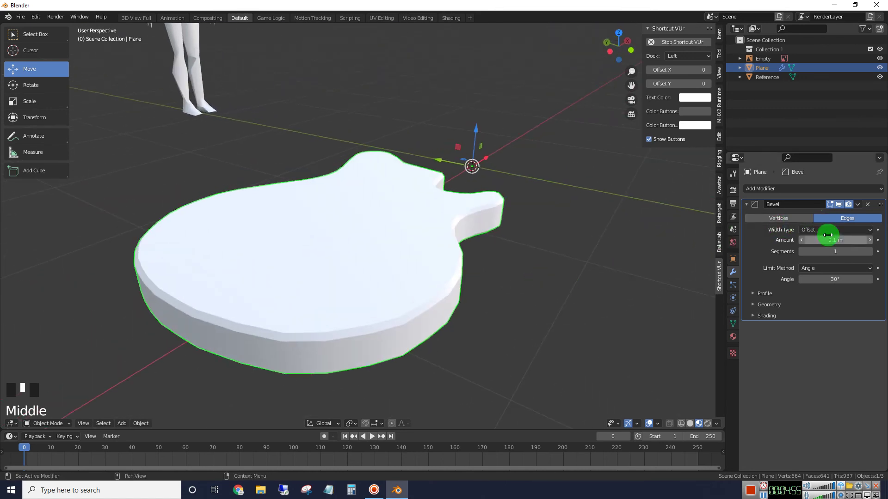
Step: Set the bevel amount to 0.17 m and segments to 5, then deselect to inspect
{"action": "left_click", "coordinate": [869, 252]}
{"action": "left_click", "coordinate": [870, 252]}
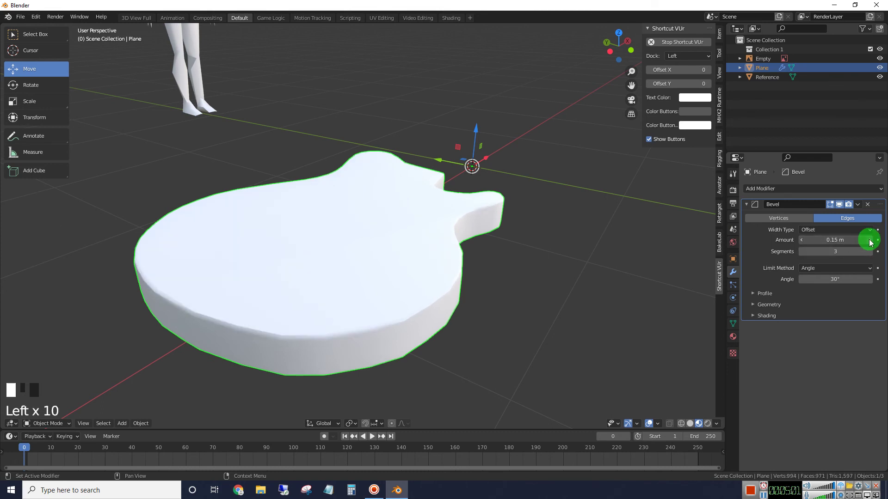
{"action": "left_click", "coordinate": [870, 241]}
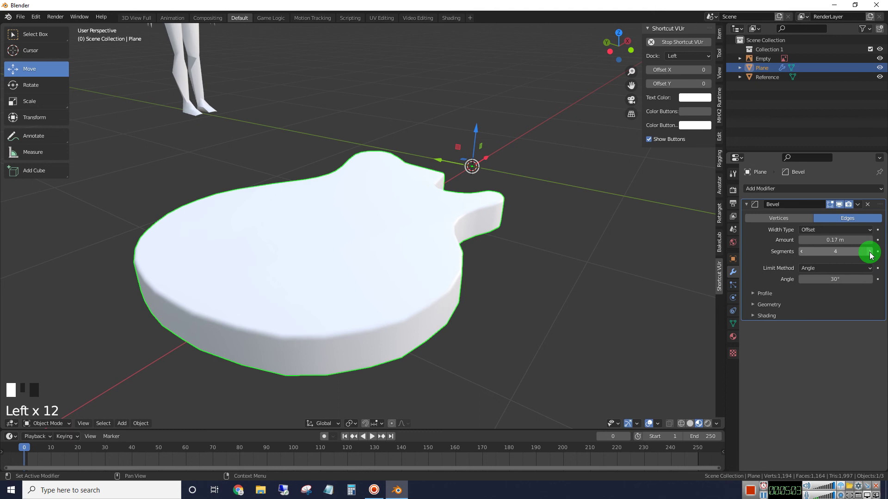
{"action": "left_click", "coordinate": [869, 252]}
{"action": "middle_click_drag", "start_coordinate": [625, 273], "coordinate": [551, 267]}
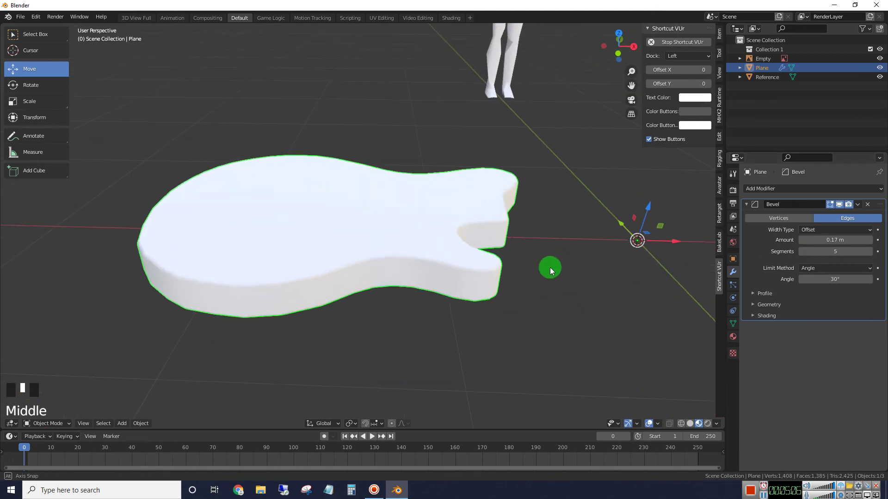
{"action": "left_click", "coordinate": [576, 310]}
{"action": "middle_click_drag", "start_coordinate": [576, 310], "coordinate": [453, 304]}
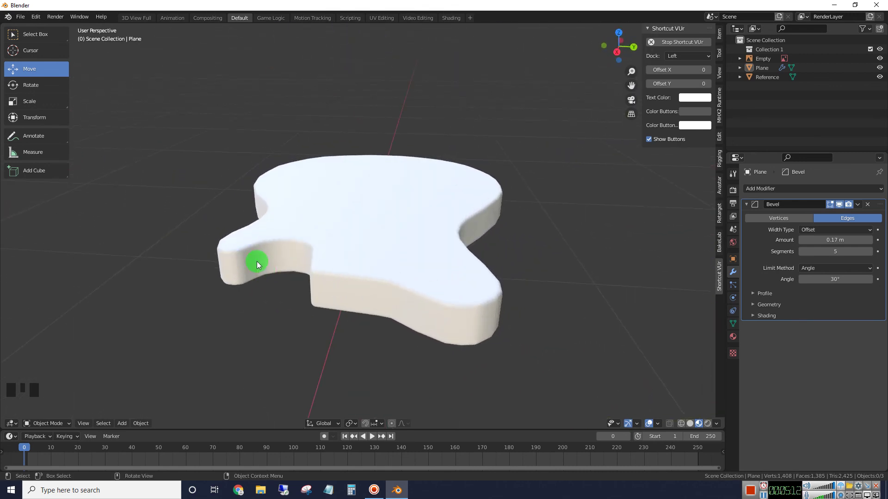
{"action": "middle_click_drag", "start_coordinate": [239, 266], "coordinate": [377, 279]}
{"action": "scroll", "coordinate": [512, 305], "scroll_direction": "down", "scroll_amount": 3}
{"action": "middle_click_drag", "start_coordinate": [511, 305], "coordinate": [523, 262]}
{"action": "scroll", "coordinate": [523, 262], "scroll_direction": "down", "scroll_amount": 1}
{"action": "mouse_move", "coordinate": [540, 230]}
{"action": "middle_mouse_down"}
{"action": "mouse_move", "coordinate": [535, 204]}
{"action": "mouse_move", "coordinate": [525, 211]}
{"action": "mouse_move", "coordinate": [542, 228]}
{"action": "middle_mouse_up"}
{"action": "scroll", "coordinate": [525, 209], "scroll_direction": "down", "scroll_amount": 2}
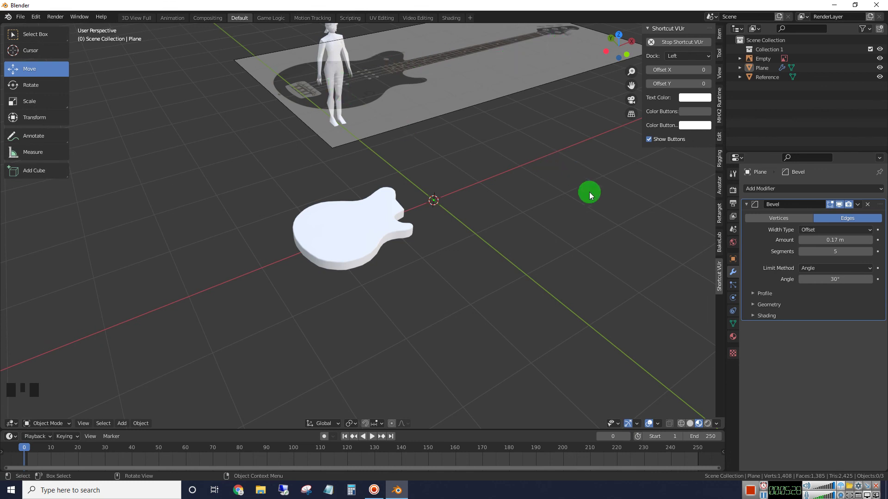
{"action": "scroll", "coordinate": [540, 229], "scroll_direction": "down", "scroll_amount": 1}
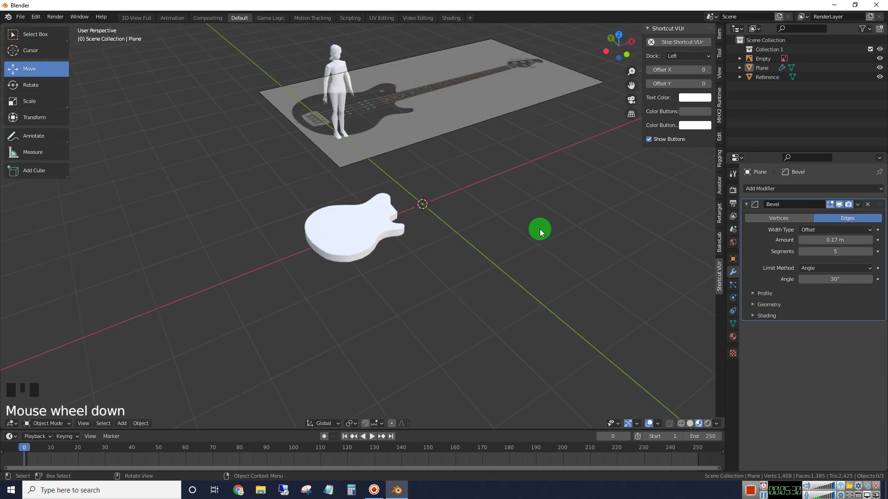
{"action": "scroll", "coordinate": [540, 229], "scroll_direction": "up", "scroll_amount": 3}
{"action": "middle_click_drag", "start_coordinate": [535, 232], "coordinate": [534, 211]}
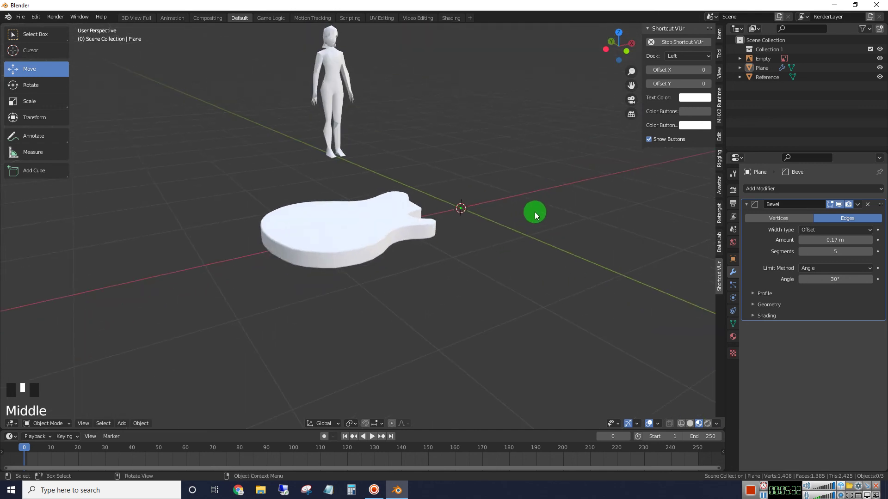